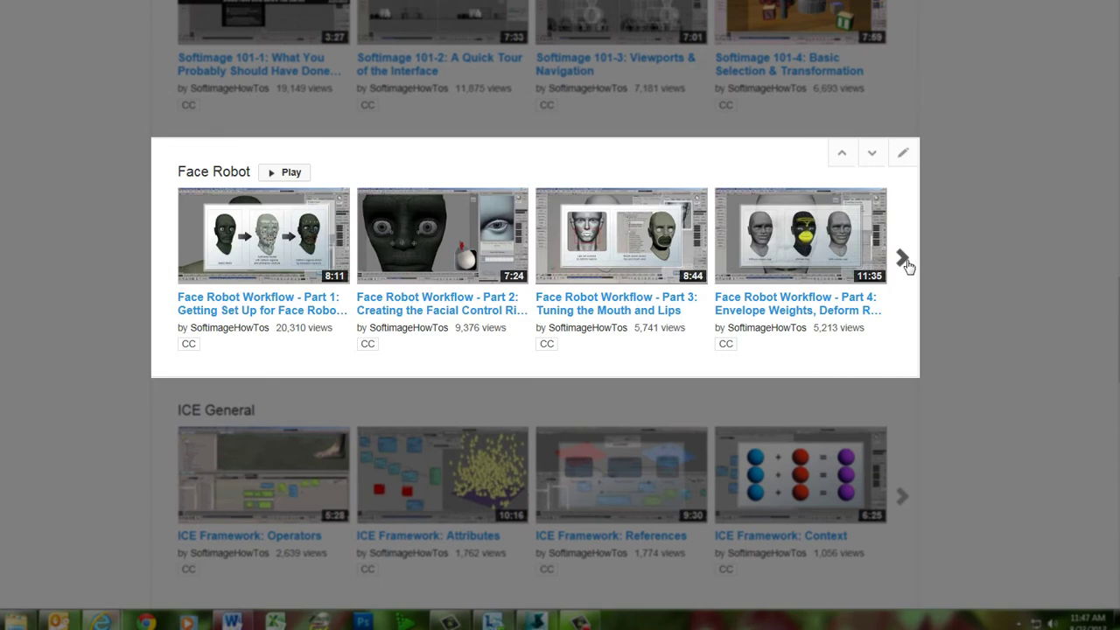
# Browse through the later tutorials in the Face Robot video playlist
pyautogui.click(904, 260)
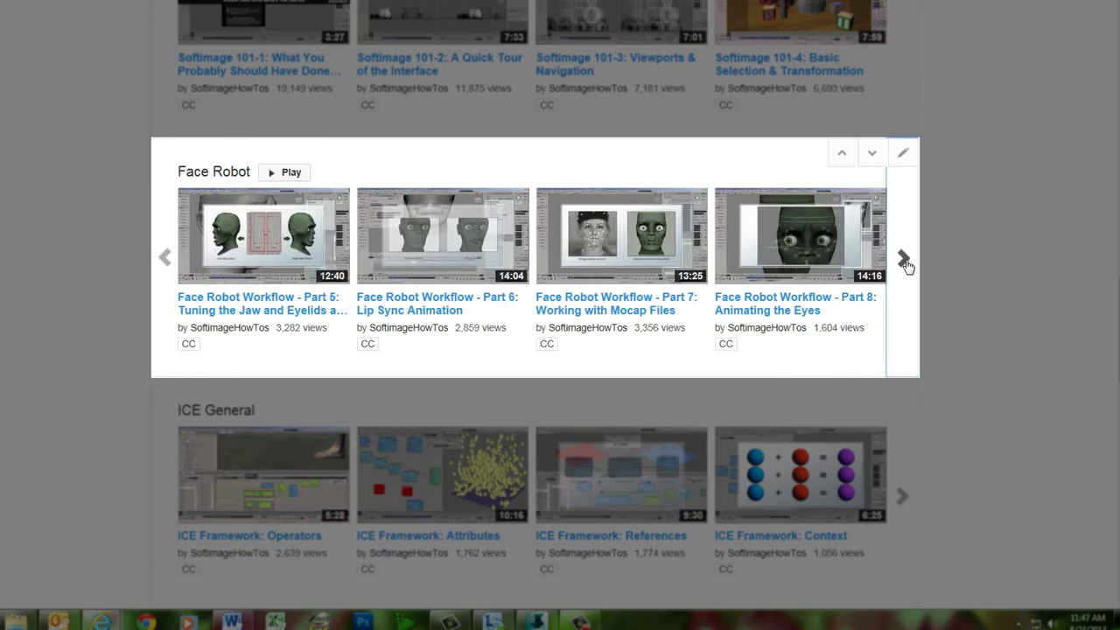
pyautogui.click(905, 263)
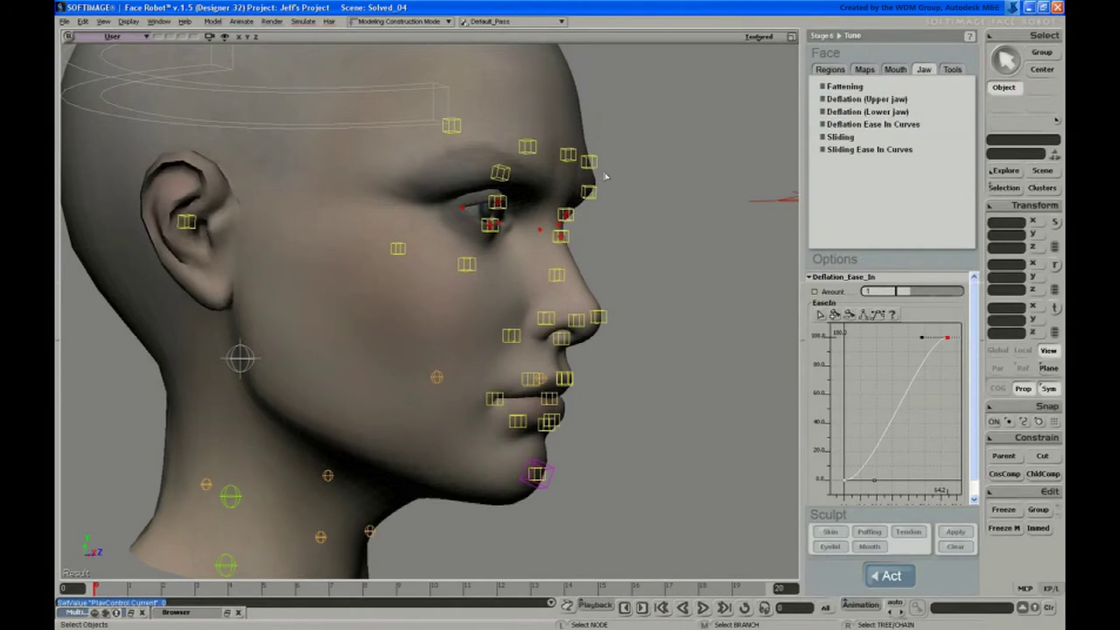
# Examine the head in side profile and look over the Regions, Mouth and Jaw tuning options
pyautogui.press('s')
pyautogui.moveTo(584, 263); pyautogui.dragTo(572, 303, button='middle')
pyautogui.moveTo(572, 304); pyautogui.dragTo(576, 309, button='right')
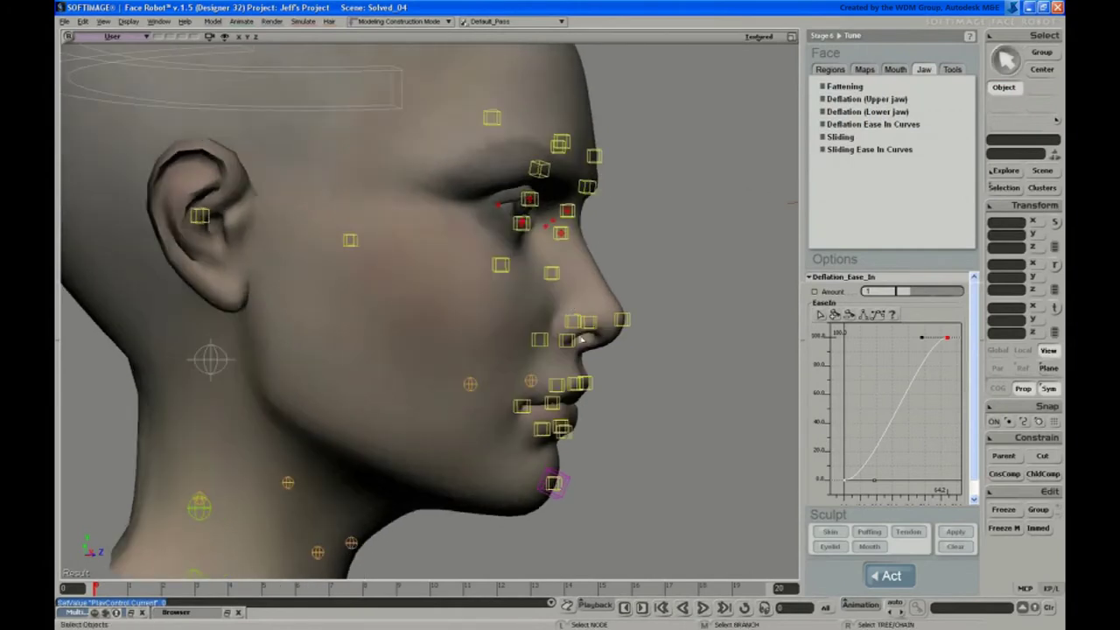
pyautogui.press('s')
pyautogui.moveTo(529, 287); pyautogui.dragTo(516, 310, button='middle')
pyautogui.moveTo(516, 310); pyautogui.dragTo(519, 309, button='right')
pyautogui.press('space')
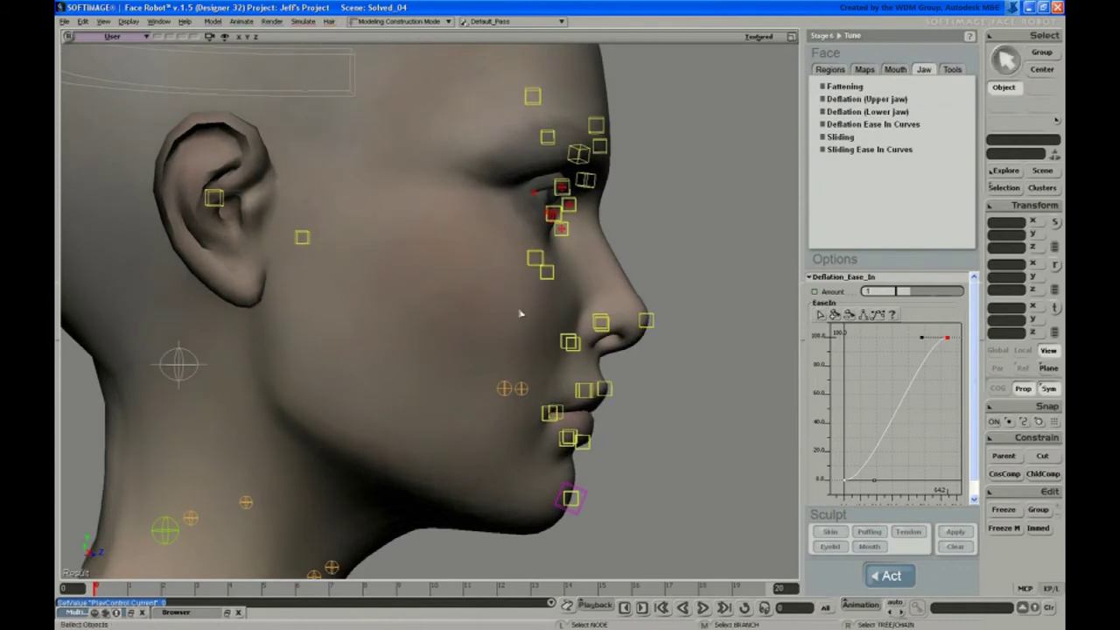
pyautogui.click(829, 70)
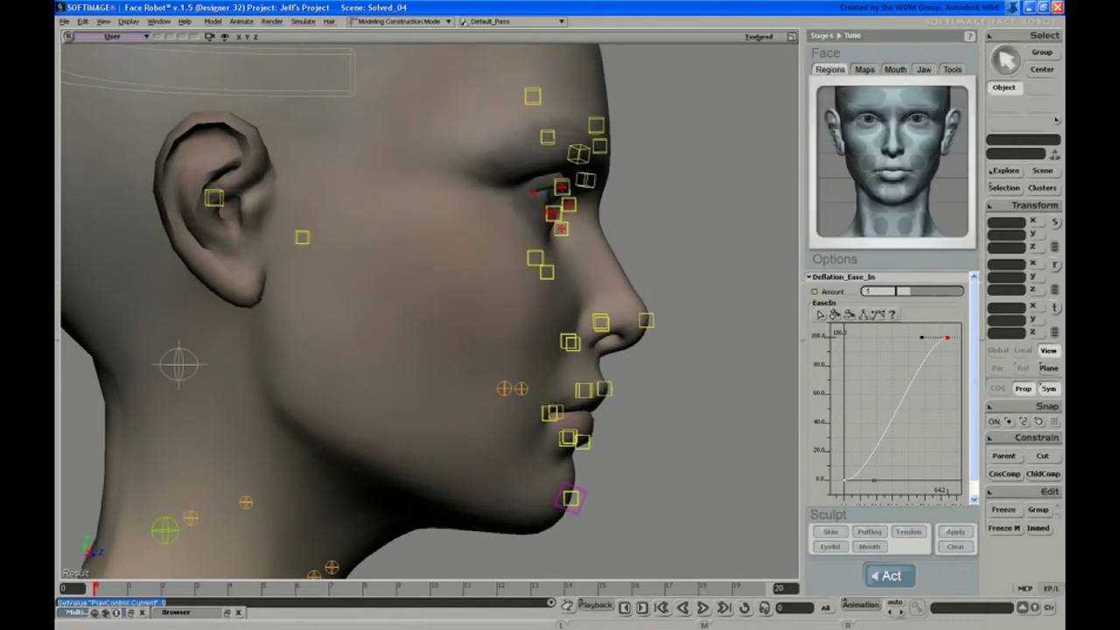
pyautogui.click(900, 70)
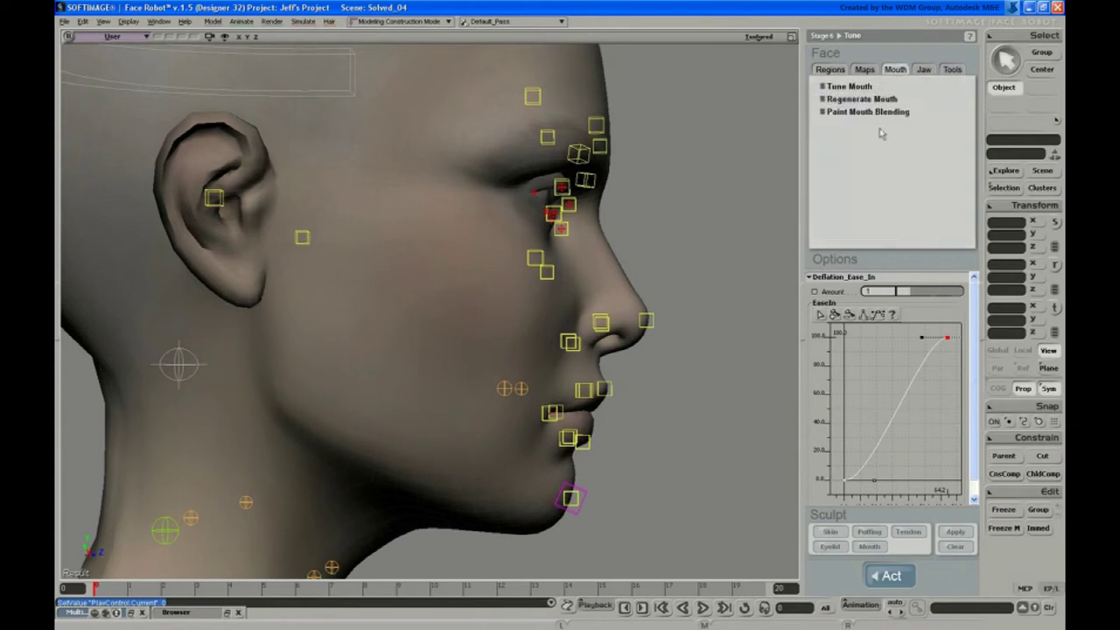
pyautogui.click(921, 70)
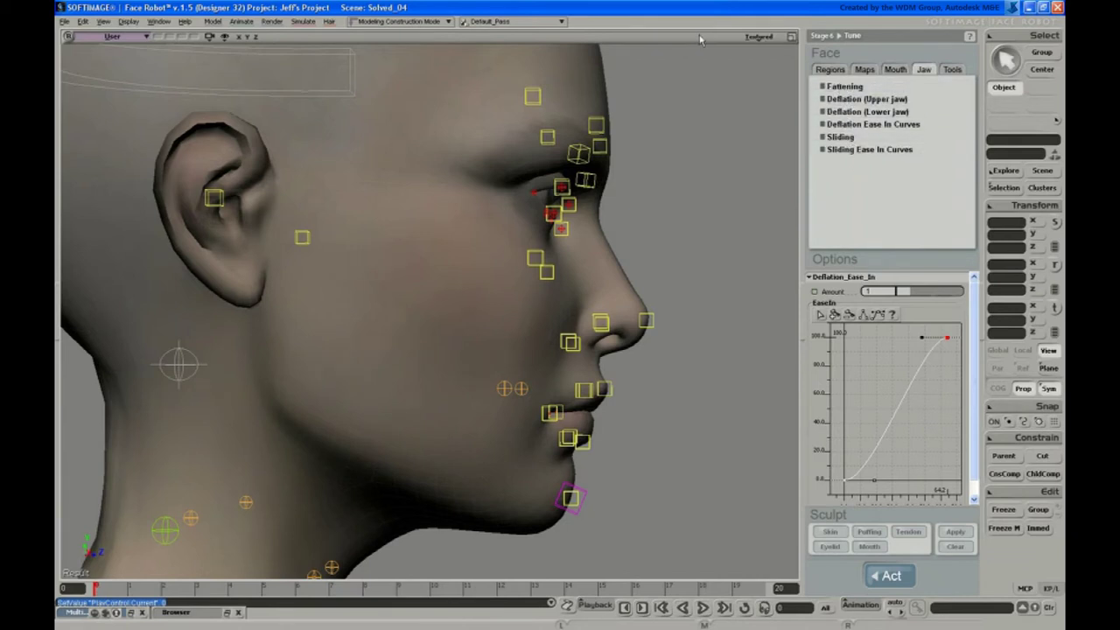
# Show the jaw's Deflation Ease In Curves options and go to frame 20, where the jaw is open
pyautogui.press('s')
pyautogui.moveTo(662, 230); pyautogui.dragTo(574, 308, button='middle')
pyautogui.moveTo(575, 309); pyautogui.dragTo(576, 300)
pyautogui.moveTo(577, 300); pyautogui.dragTo(577, 301, button='right')
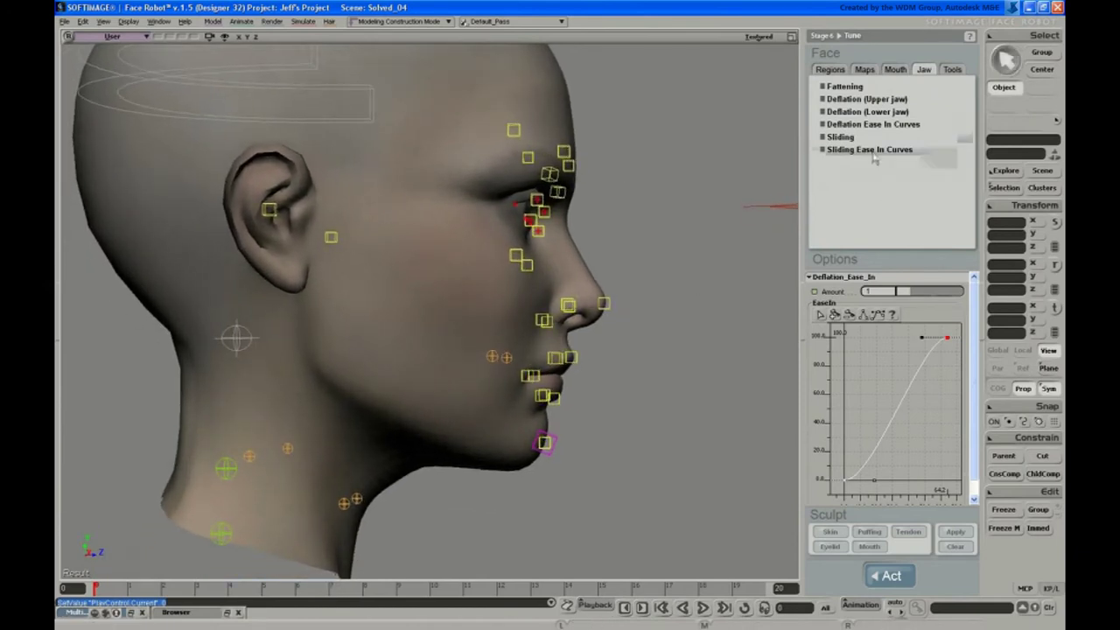
pyautogui.click(866, 127)
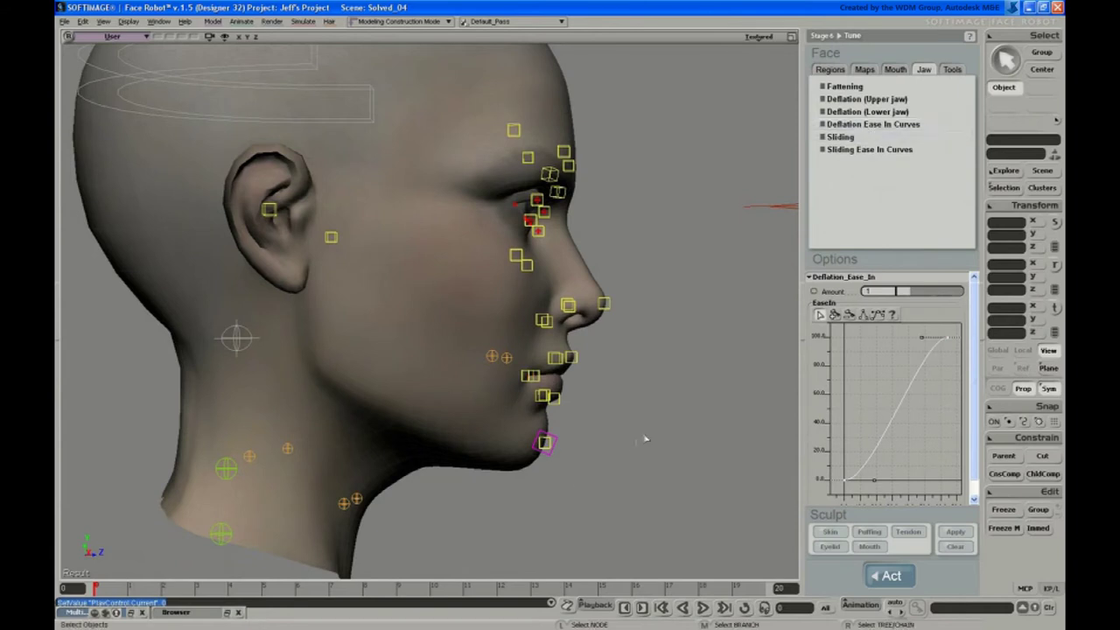
pyautogui.moveTo(313, 586); pyautogui.dragTo(792, 617)
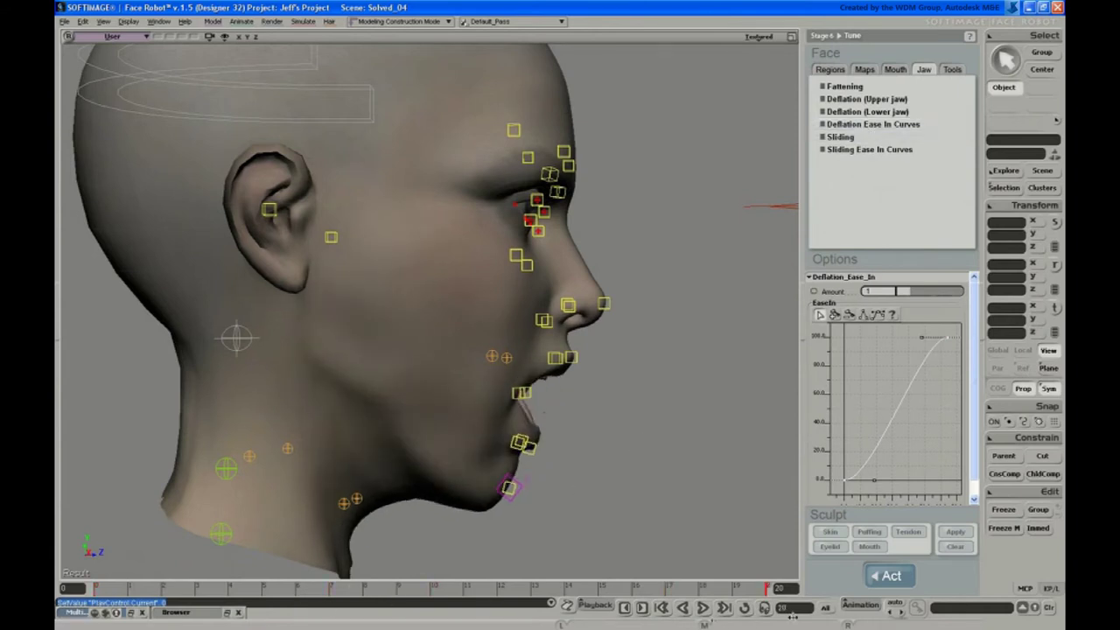
# Exaggerate the open jaw's deflation by raising the ease-in amount to 3.243
pyautogui.press('s')
pyautogui.moveTo(625, 379)
pyautogui.mouseDown(button='right')
pyautogui.moveTo(583, 377)
pyautogui.moveTo(620, 384)
pyautogui.mouseUp(button='right')
pyautogui.scroll(2, 548, 383)
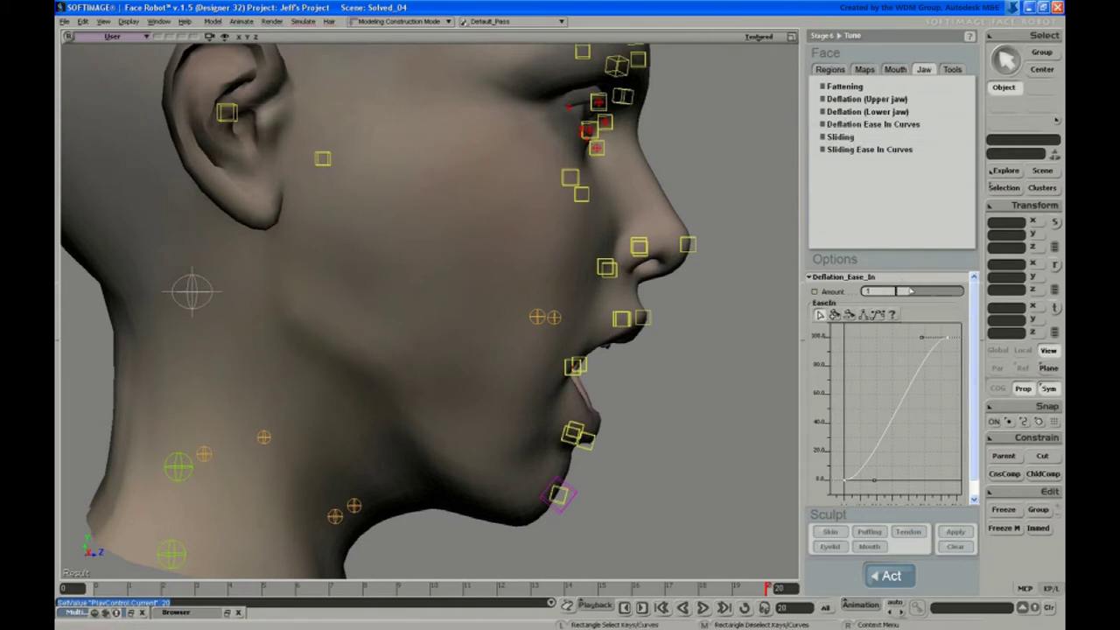
pyautogui.moveTo(912, 295)
pyautogui.mouseDown()
pyautogui.moveTo(971, 298)
pyautogui.moveTo(878, 301)
pyautogui.moveTo(968, 307)
pyautogui.moveTo(946, 309)
pyautogui.mouseUp()
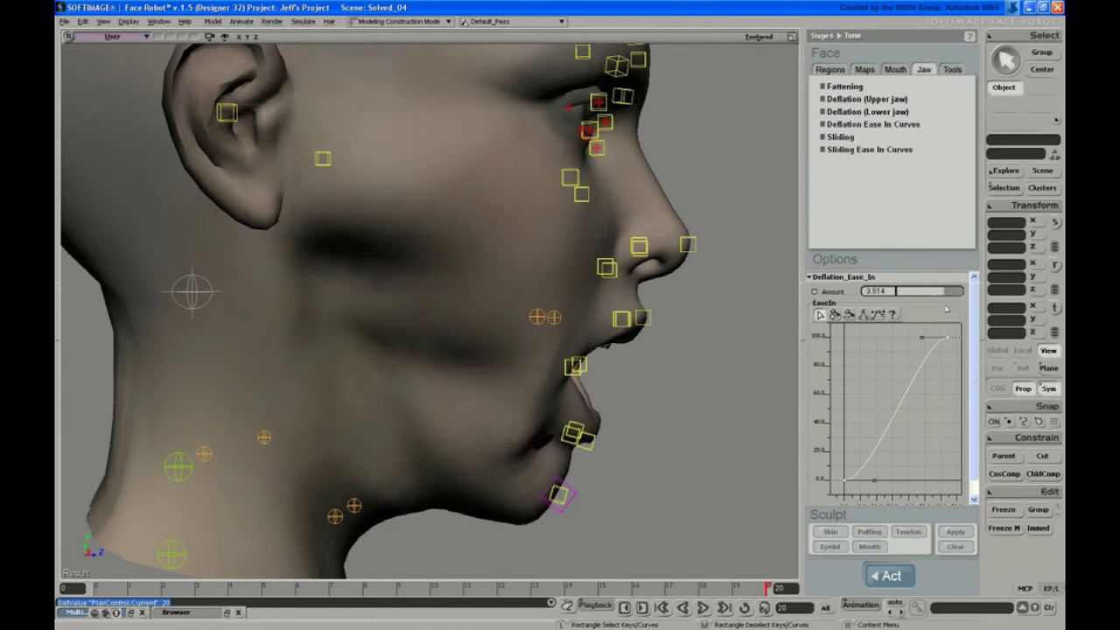
pyautogui.press('s')
pyautogui.moveTo(585, 344); pyautogui.dragTo(559, 292, button='right')
pyautogui.moveTo(942, 296)
pyautogui.mouseDown()
pyautogui.moveTo(962, 296)
pyautogui.moveTo(918, 296)
pyautogui.moveTo(974, 296)
pyautogui.moveTo(939, 297)
pyautogui.mouseUp()
# Try shifting the end key of the deflation ease-in curve earlier to about 39, and undo the curve edit
pyautogui.click(949, 337)
pyautogui.moveTo(948, 343); pyautogui.dragTo(920, 345)
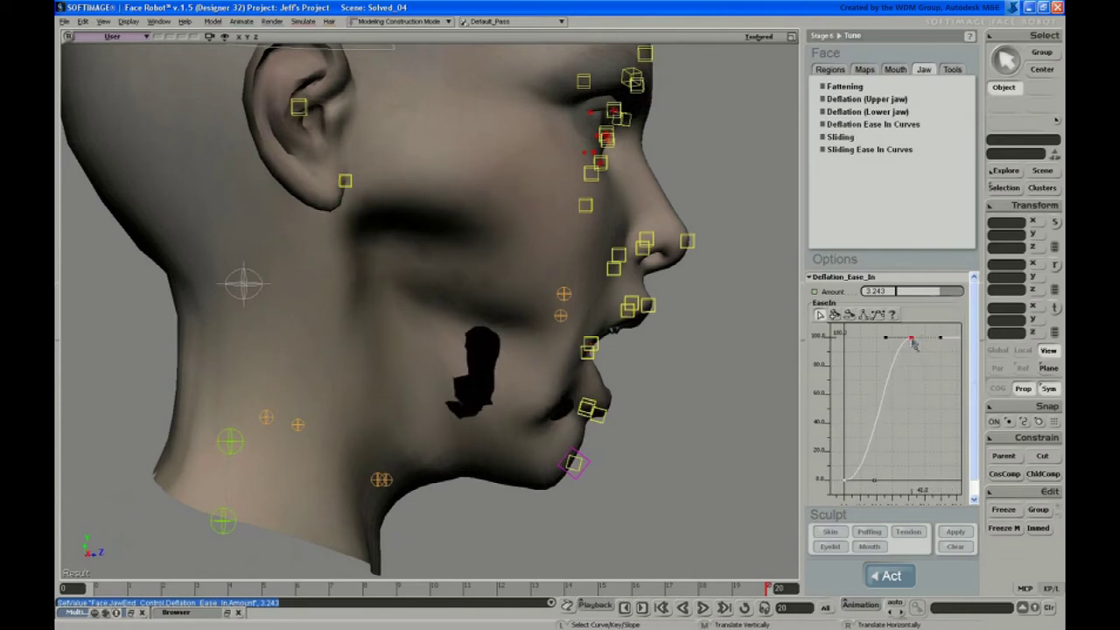
pyautogui.moveTo(913, 345); pyautogui.dragTo(910, 345)
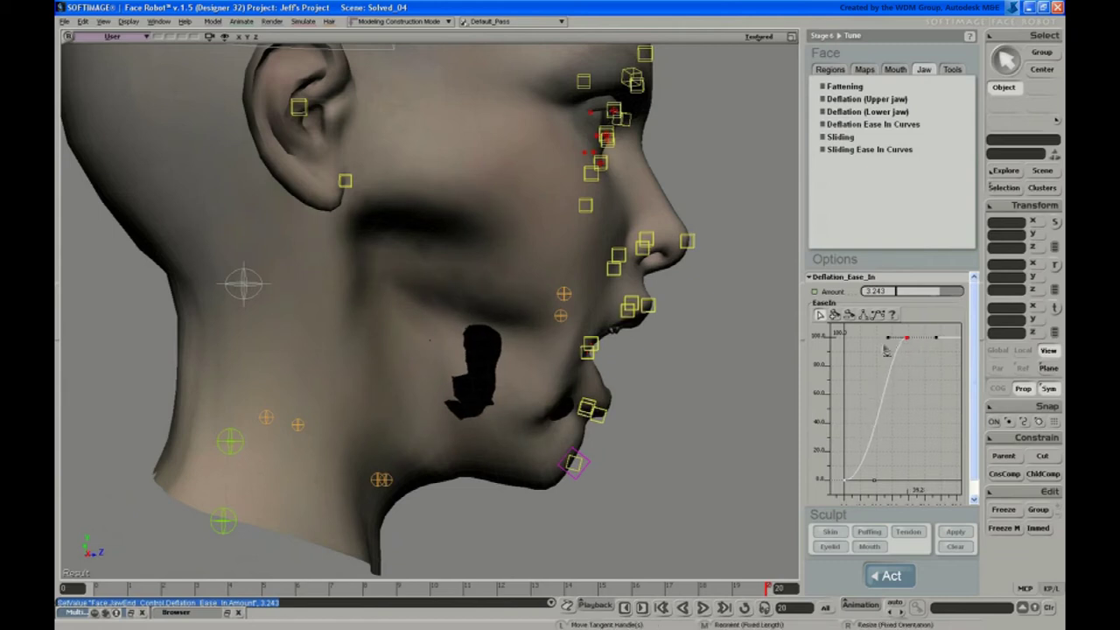
pyautogui.hotkey('ctrl', 'z')
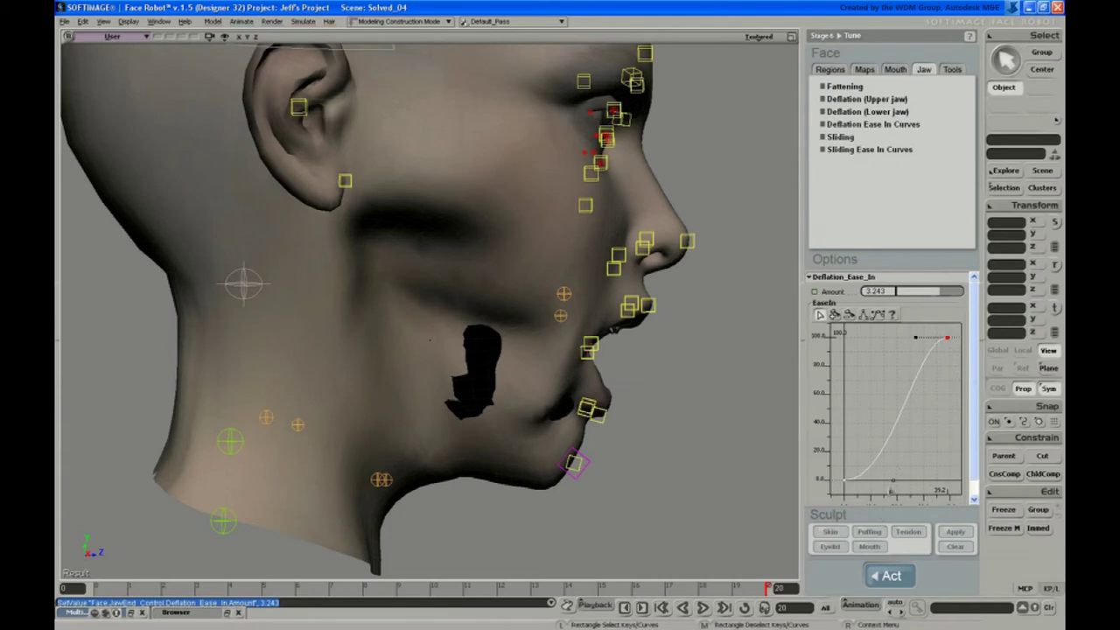
# Shorten the tangent handle at the start of the ease-in curve and set the deflation amount to 0.541
pyautogui.moveTo(893, 481); pyautogui.dragTo(871, 486)
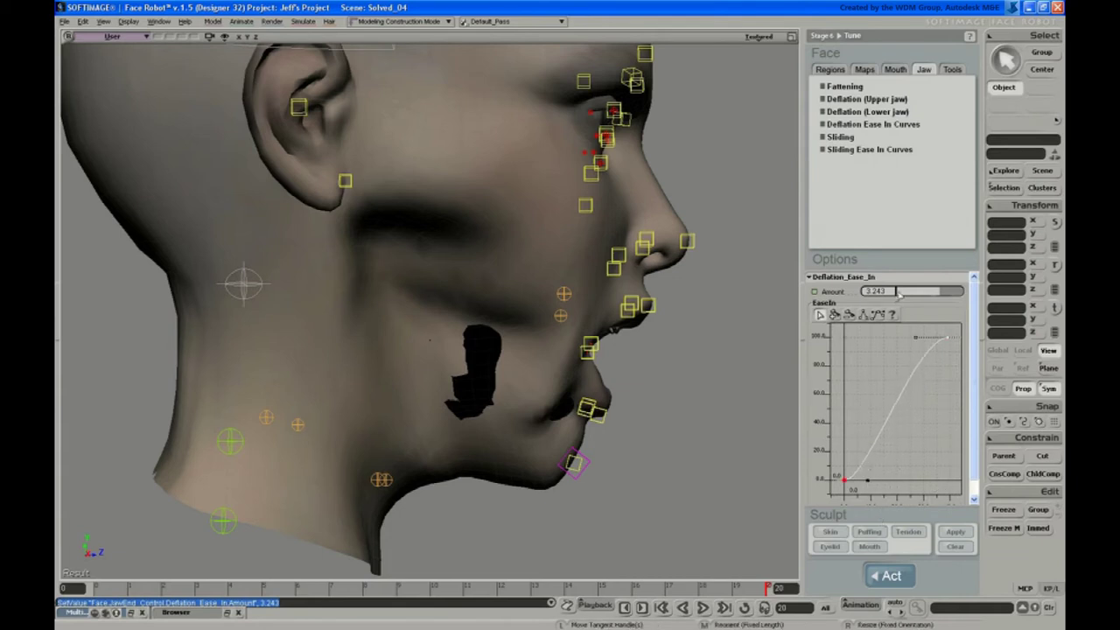
pyautogui.moveTo(929, 298)
pyautogui.mouseDown()
pyautogui.moveTo(896, 298)
pyautogui.moveTo(907, 293)
pyautogui.mouseUp()
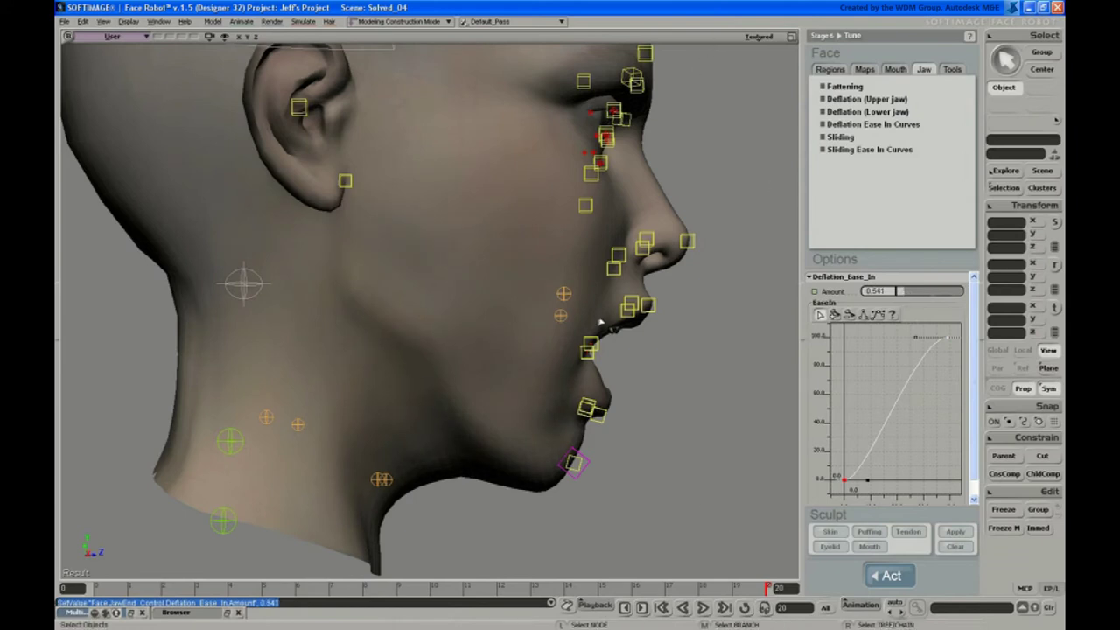
# Select the jaw end control on the chin and scrub the timeline from frame 0 to 20 to check the jaw opening
pyautogui.click(583, 468)
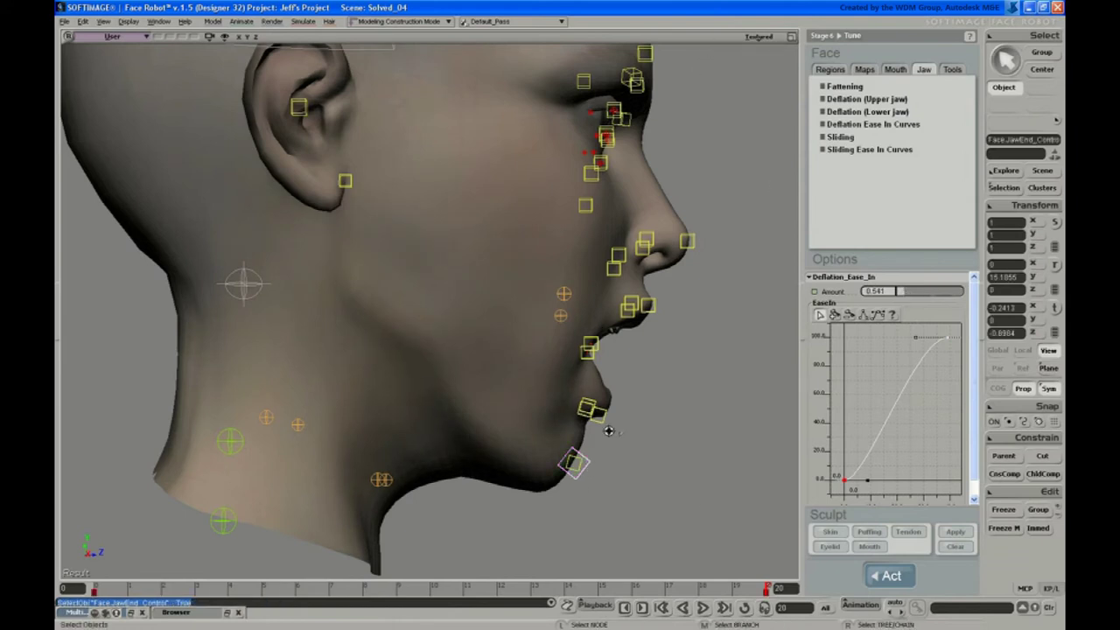
pyautogui.moveTo(608, 430); pyautogui.dragTo(589, 442, button='right')
pyautogui.moveTo(744, 586); pyautogui.dragTo(57, 560)
pyautogui.moveTo(233, 580); pyautogui.dragTo(770, 583)
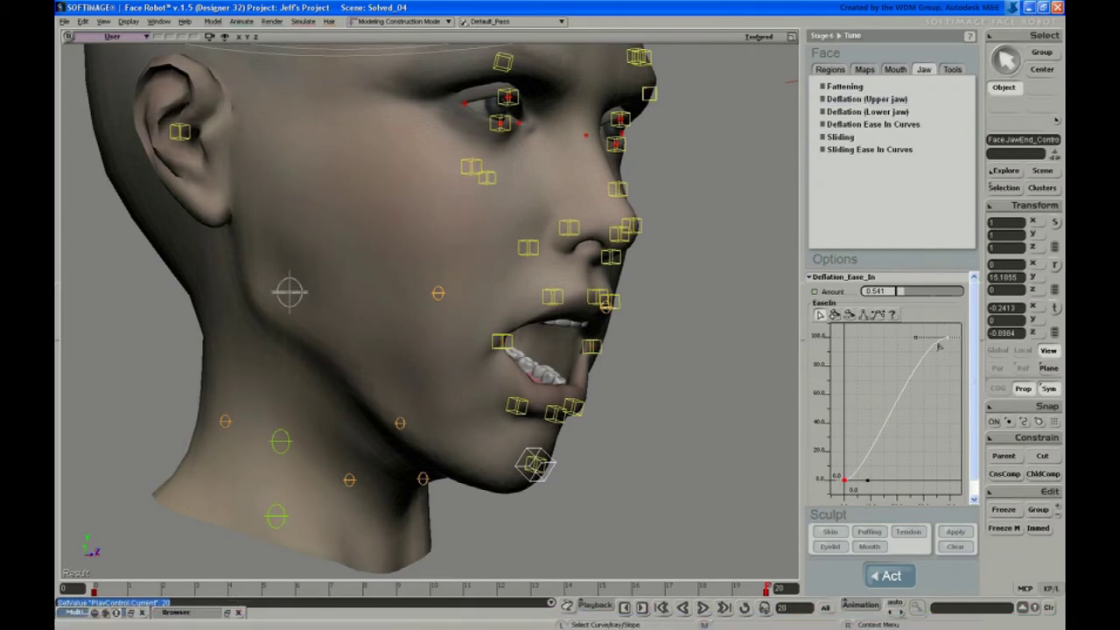
# Try moving the jaw control by hand, then reset its transform and return to the pose at frame 20
pyautogui.press('s')
pyautogui.moveTo(662, 248); pyautogui.dragTo(708, 278, button='right')
pyautogui.press('v')
pyautogui.moveTo(627, 462); pyautogui.dragTo(648, 348)
pyautogui.moveTo(649, 410); pyautogui.dragTo(633, 404)
pyautogui.hotkey('ctrl', 'shift', 'r')
pyautogui.press('s')
pyautogui.moveTo(627, 354)
pyautogui.mouseDown(button='right')
pyautogui.moveTo(609, 369)
pyautogui.moveTo(624, 357)
pyautogui.mouseUp(button='right')
pyautogui.click(766, 589)
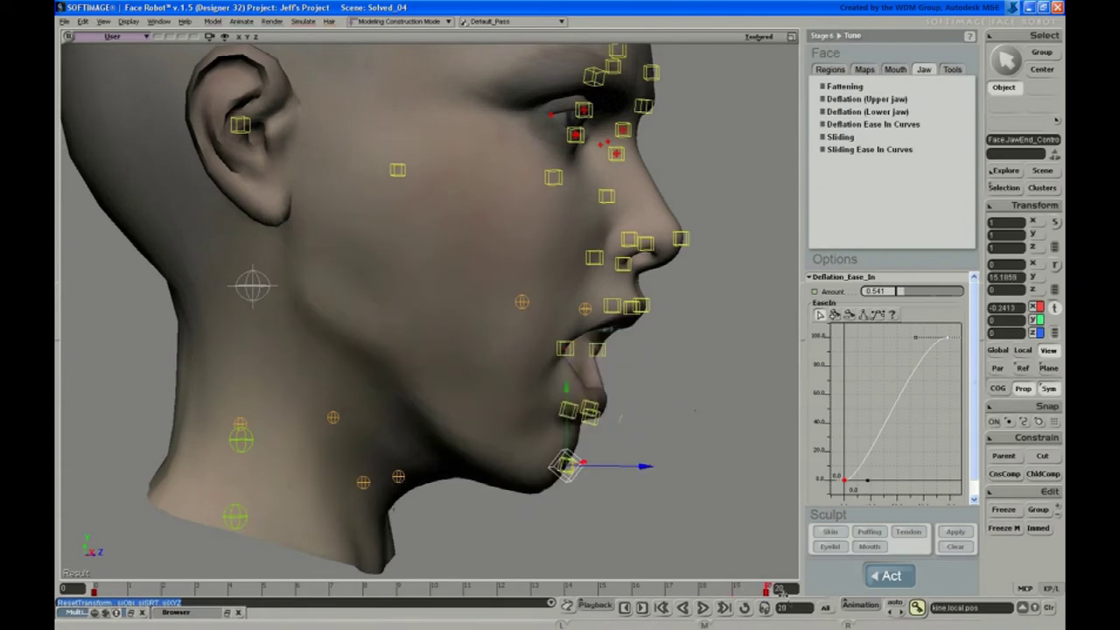
# Open the jaw's Fattening options and set the Inflate value to 0.586
pyautogui.press('s')
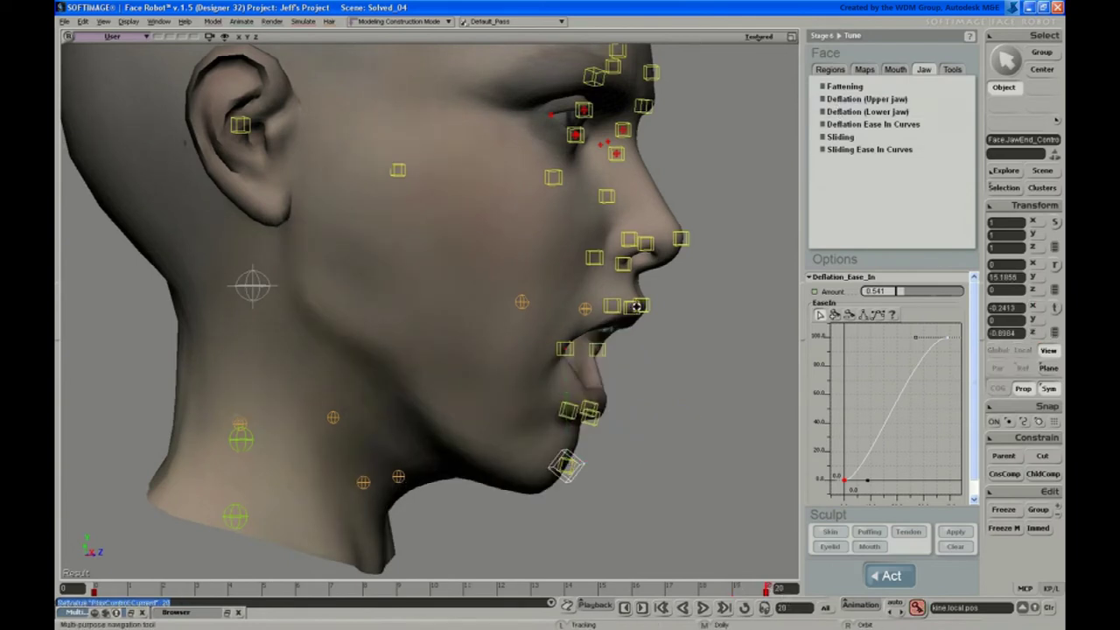
pyautogui.moveTo(669, 301); pyautogui.dragTo(600, 313, button='right')
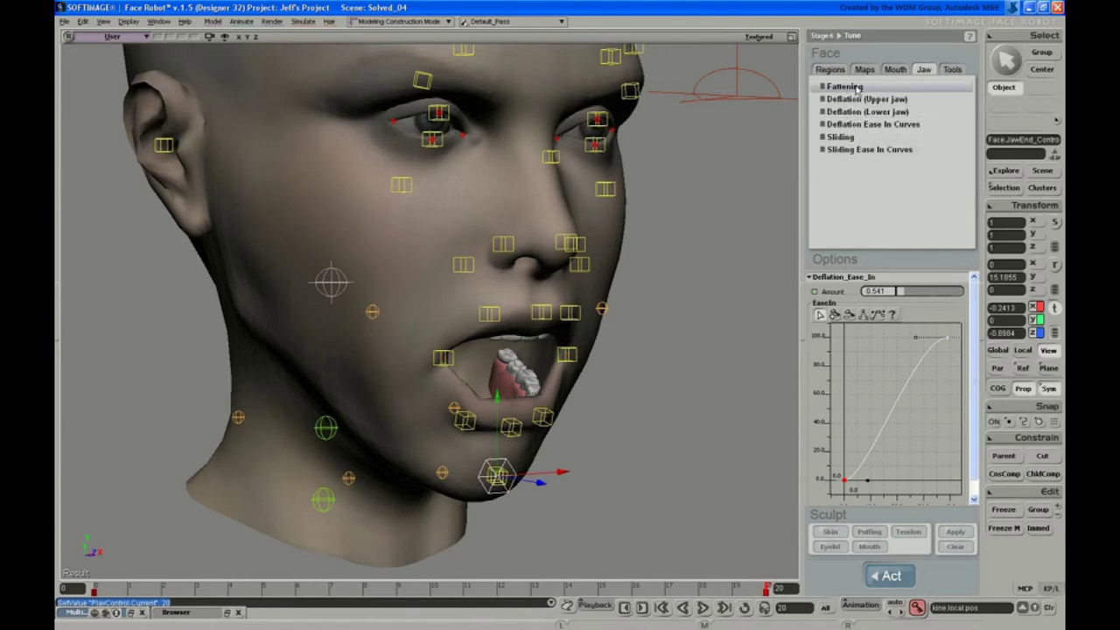
pyautogui.click(855, 88)
pyautogui.moveTo(720, 43); pyautogui.dragTo(741, 196, button='right')
pyautogui.press('v')
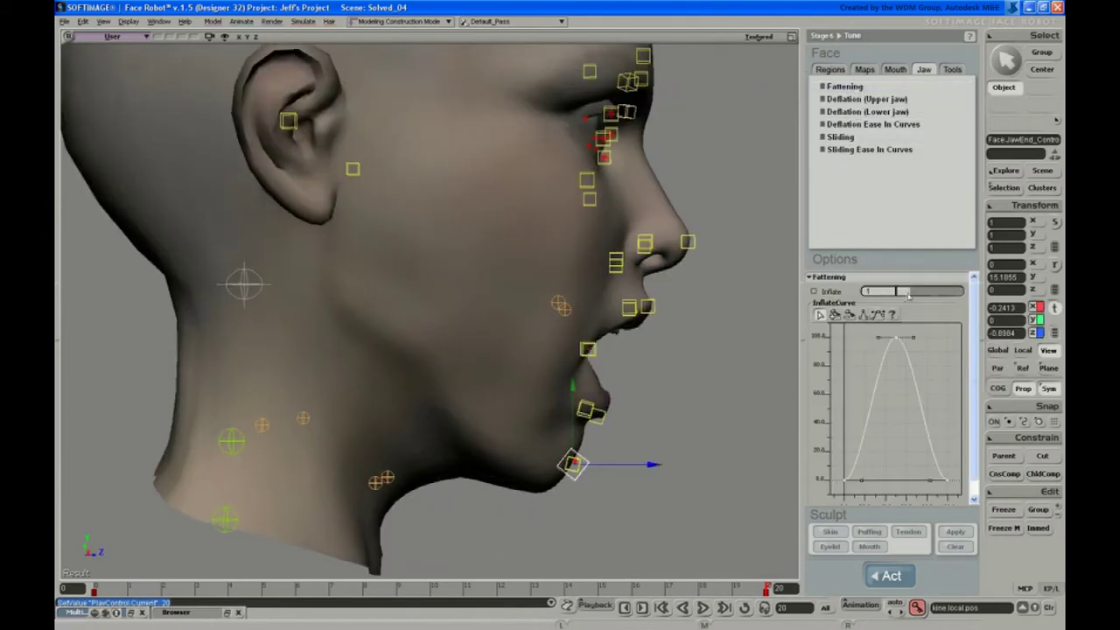
pyautogui.moveTo(916, 293)
pyautogui.mouseDown()
pyautogui.moveTo(925, 295)
pyautogui.moveTo(893, 301)
pyautogui.moveTo(918, 288)
pyautogui.moveTo(895, 300)
pyautogui.moveTo(907, 292)
pyautogui.mouseUp()
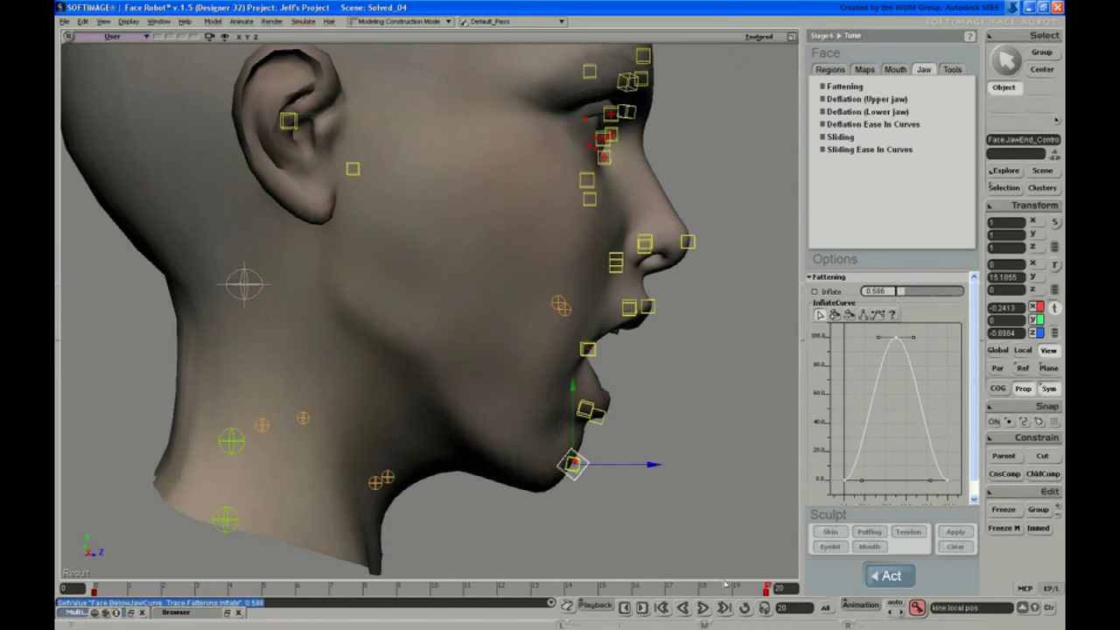
# Scrub the jaw animation and examine the fattening beneath the open jaw from the front, side and below
pyautogui.moveTo(725, 586)
pyautogui.mouseDown()
pyautogui.moveTo(94, 587)
pyautogui.moveTo(735, 589)
pyautogui.mouseUp()
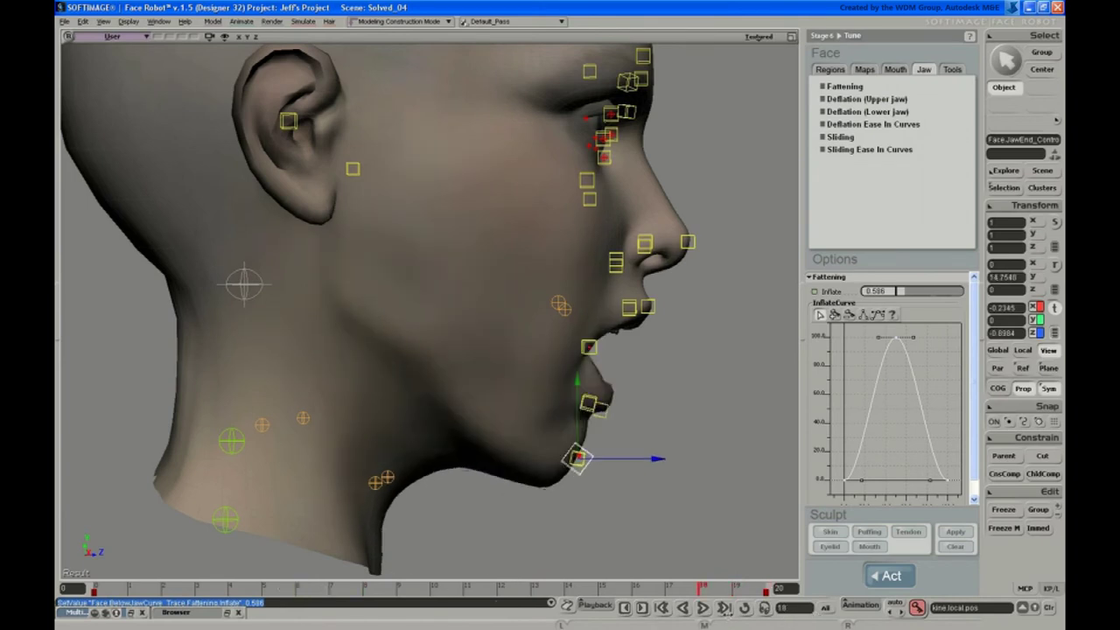
pyautogui.moveTo(97, 574); pyautogui.dragTo(767, 585)
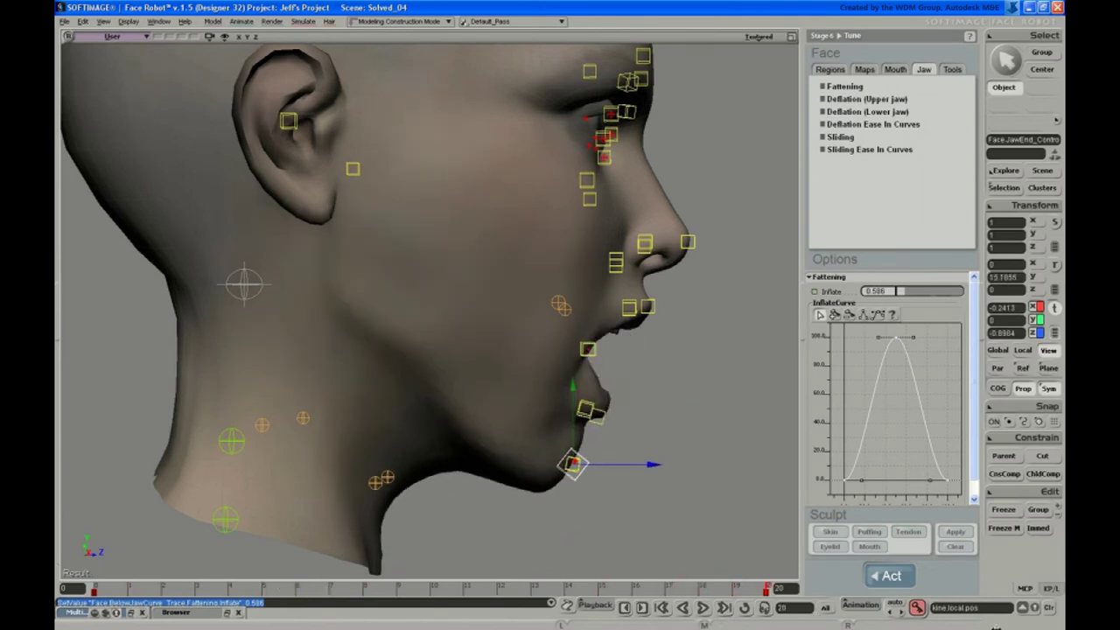
pyautogui.moveTo(777, 448); pyautogui.dragTo(692, 439, button='right')
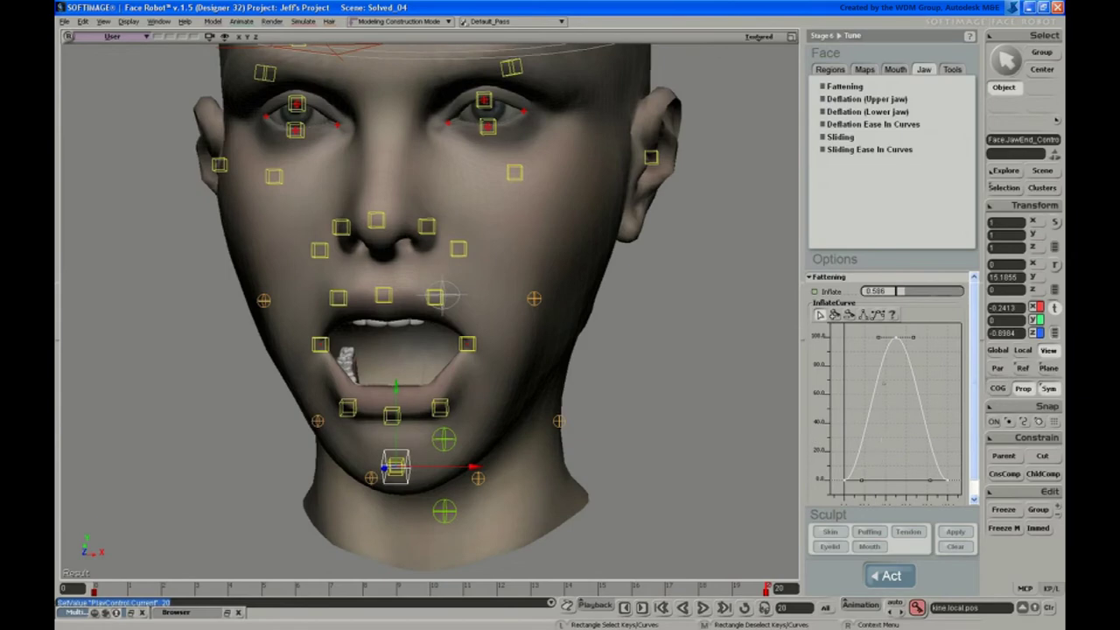
pyautogui.moveTo(542, 375); pyautogui.dragTo(615, 364, button='right')
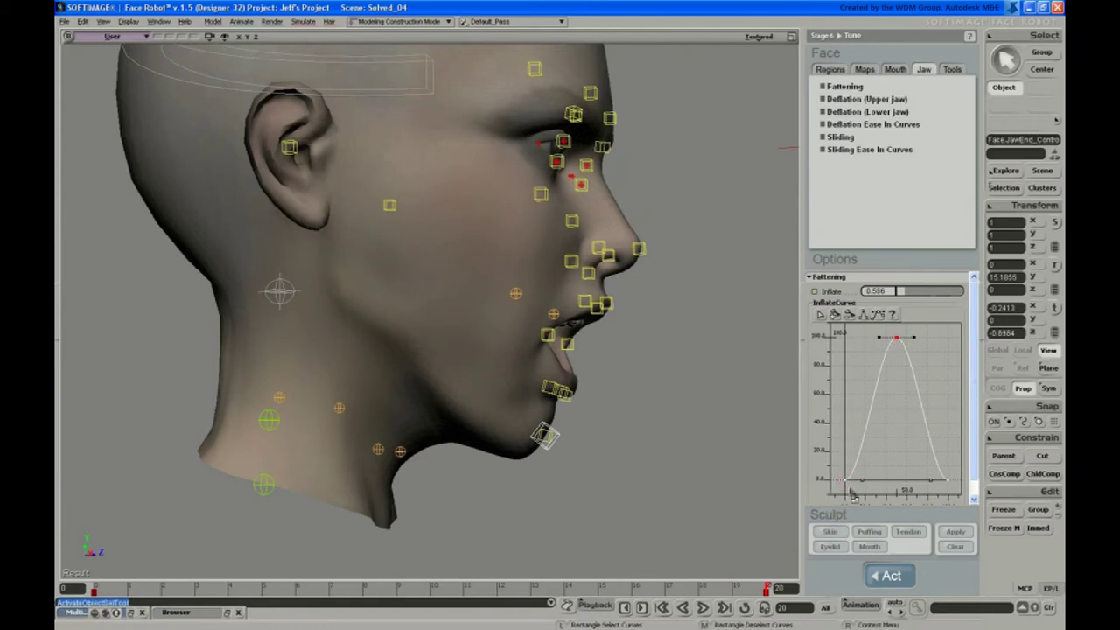
pyautogui.moveTo(953, 471); pyautogui.dragTo(945, 493)
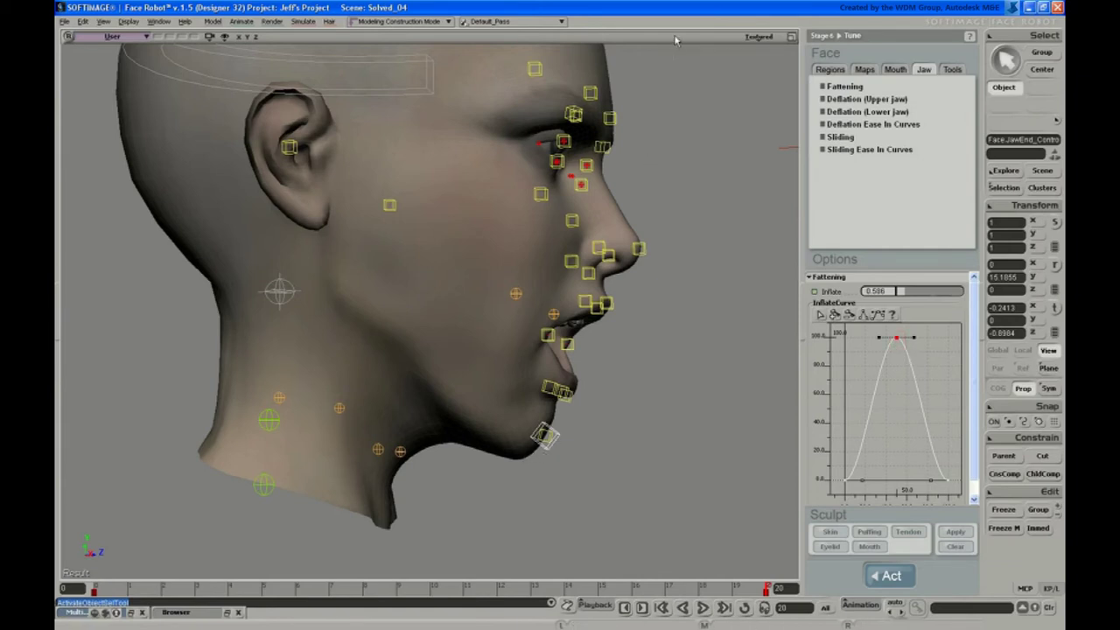
pyautogui.press('s')
pyautogui.moveTo(585, 365); pyautogui.dragTo(470, 289, button='right')
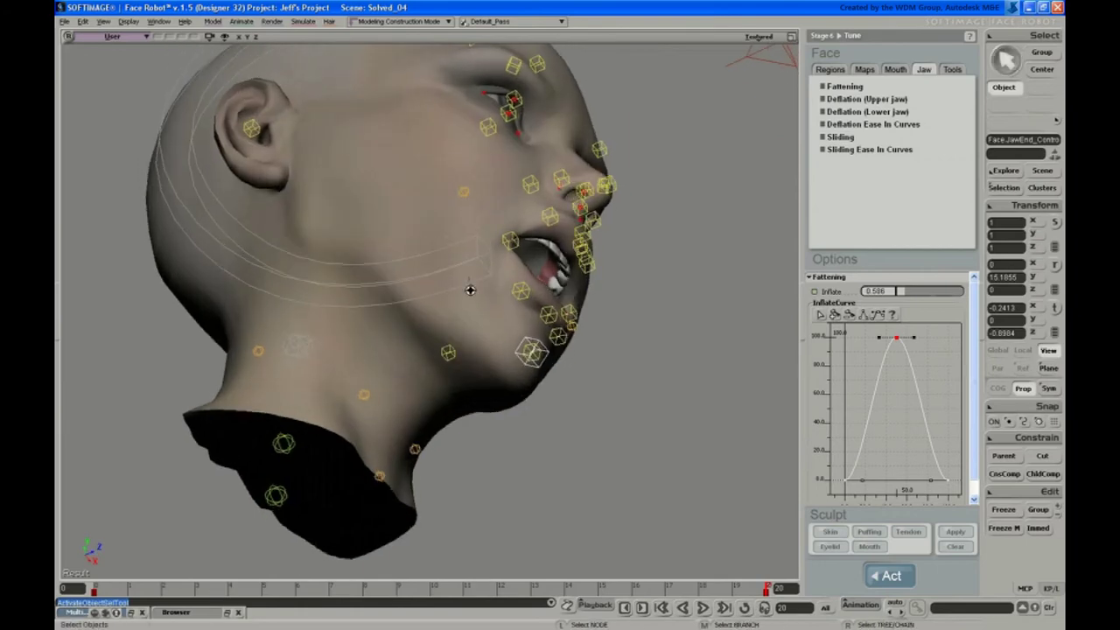
pyautogui.moveTo(469, 290); pyautogui.dragTo(500, 342, button='middle')
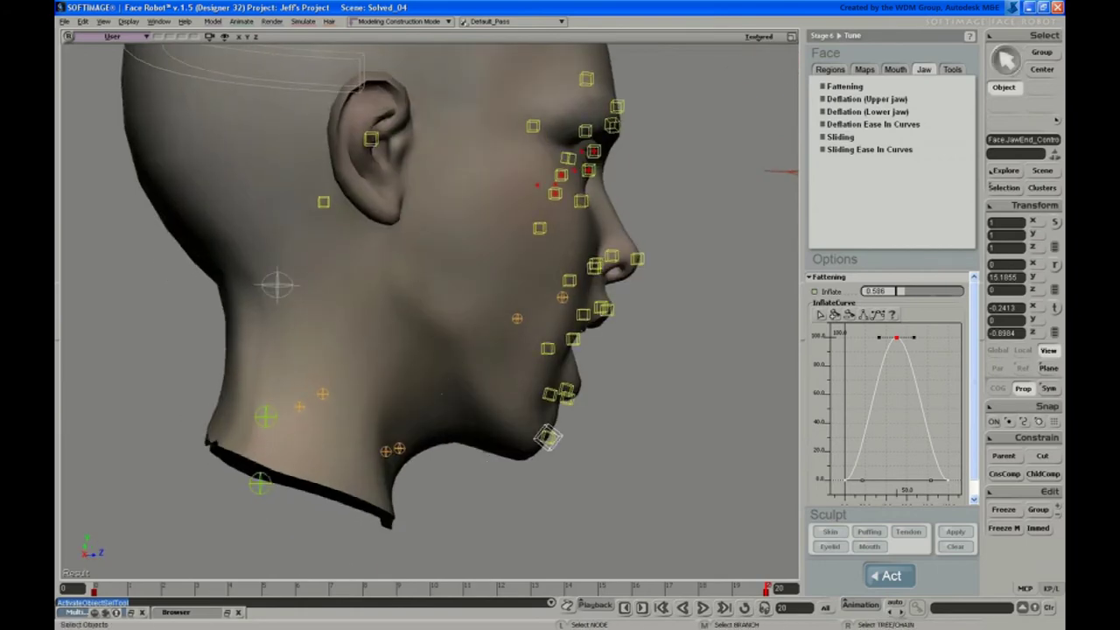
pyautogui.moveTo(482, 436); pyautogui.dragTo(548, 441, button='middle')
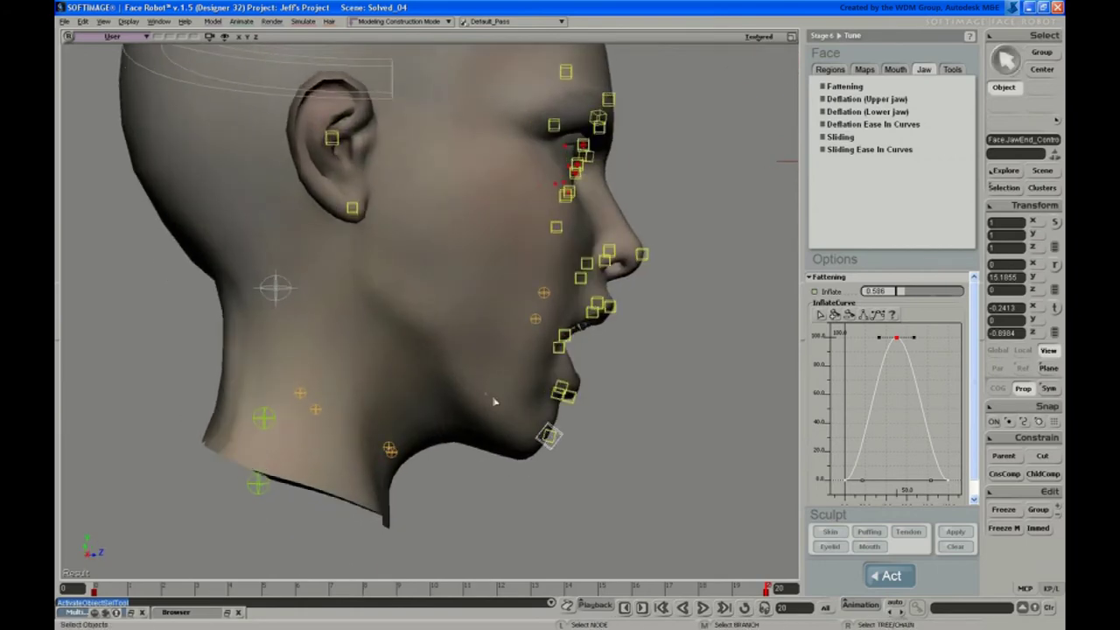
# Try lowering the middle key of the fattening inflate curve, and undo the change
pyautogui.click(897, 338)
pyautogui.moveTo(897, 339); pyautogui.dragTo(901, 444)
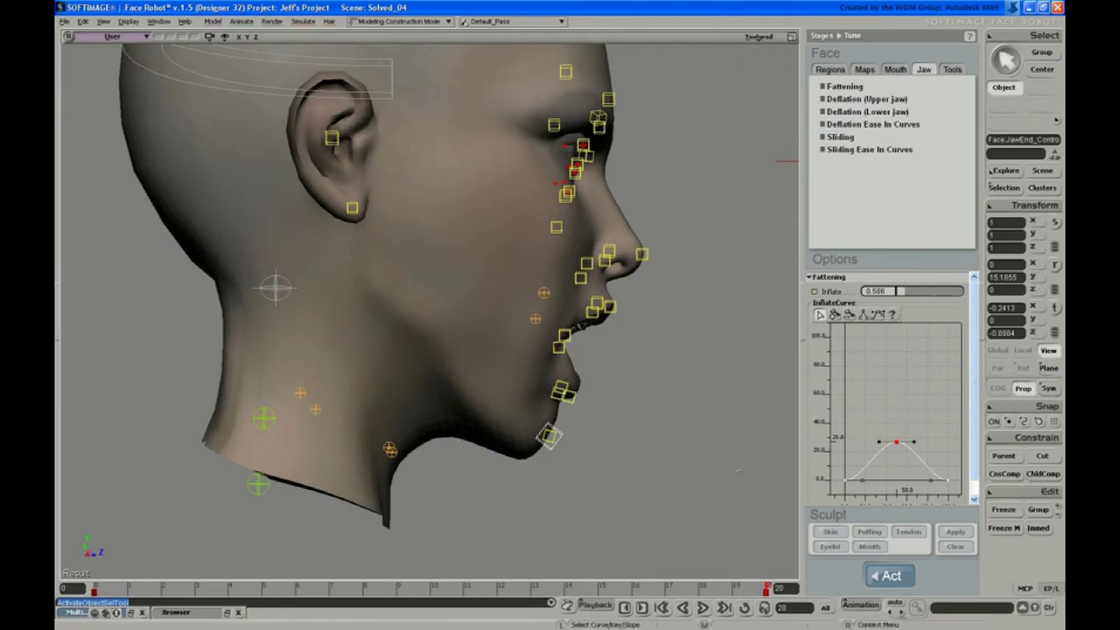
pyautogui.hotkey('ctrl', 'z')
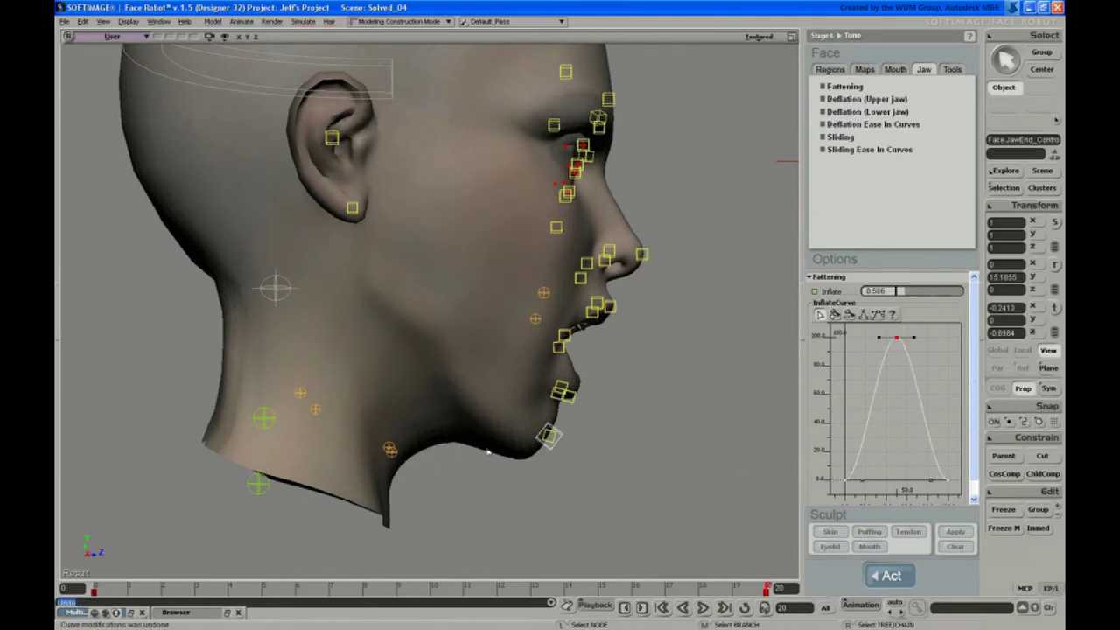
# Raise both end keys of the fattening inflate curve together to about 90
pyautogui.moveTo(836, 467); pyautogui.dragTo(959, 498)
pyautogui.moveTo(945, 481); pyautogui.dragTo(941, 356, button='middle')
pyautogui.moveTo(941, 361); pyautogui.dragTo(941, 358)
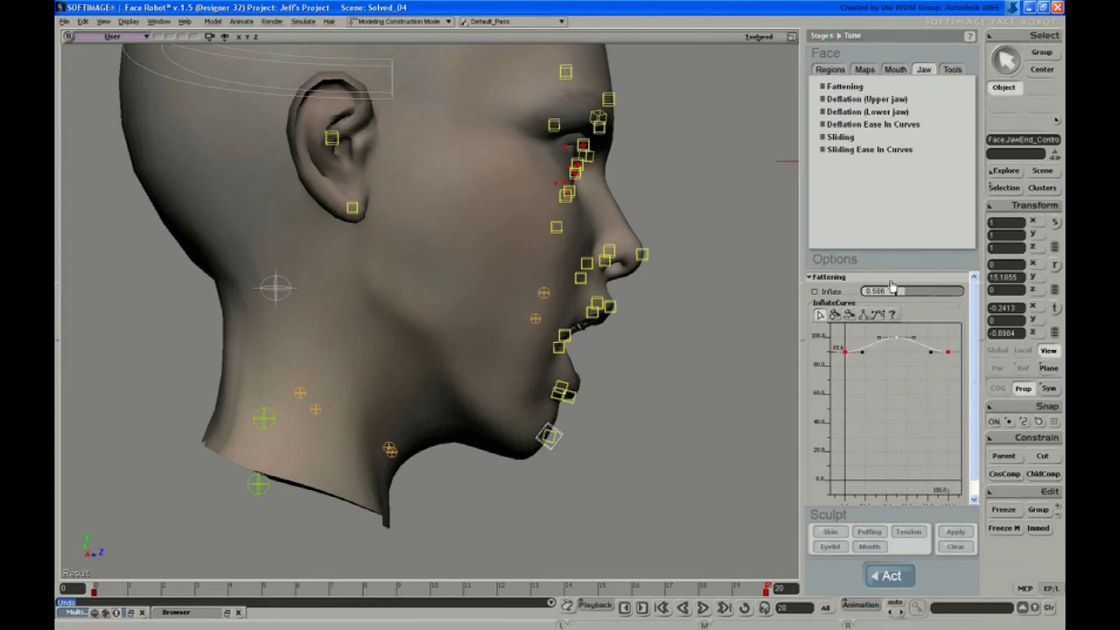
# Try a fattening Inflate value of 3.468, raising both end keys of the inflate curve to about 159 and lowering them again
pyautogui.moveTo(904, 294); pyautogui.dragTo(946, 300)
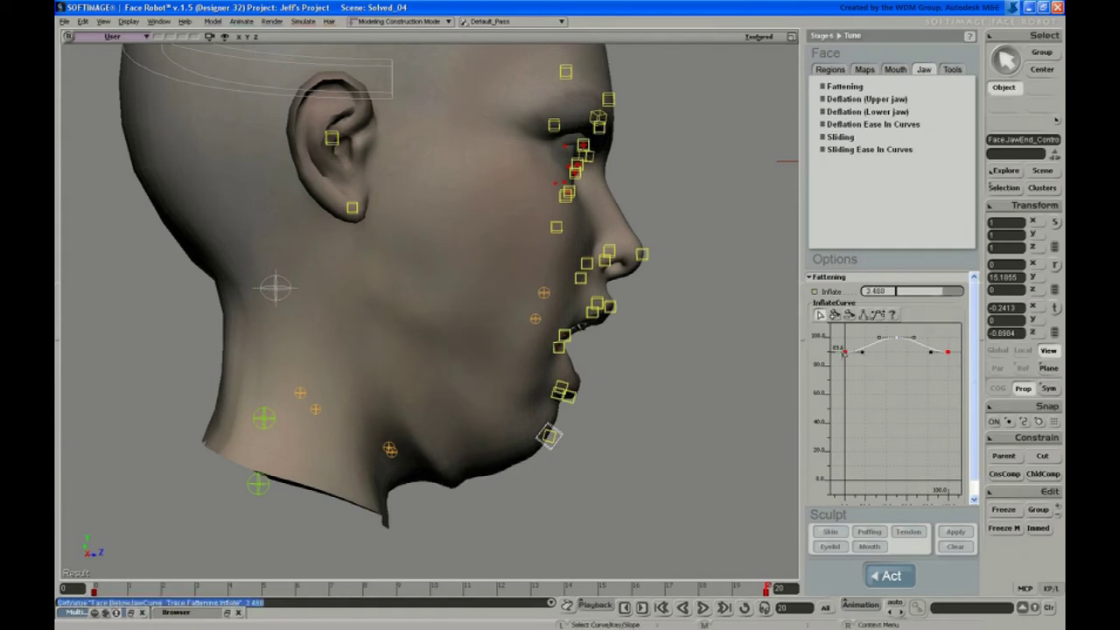
pyautogui.moveTo(845, 354); pyautogui.dragTo(851, 270)
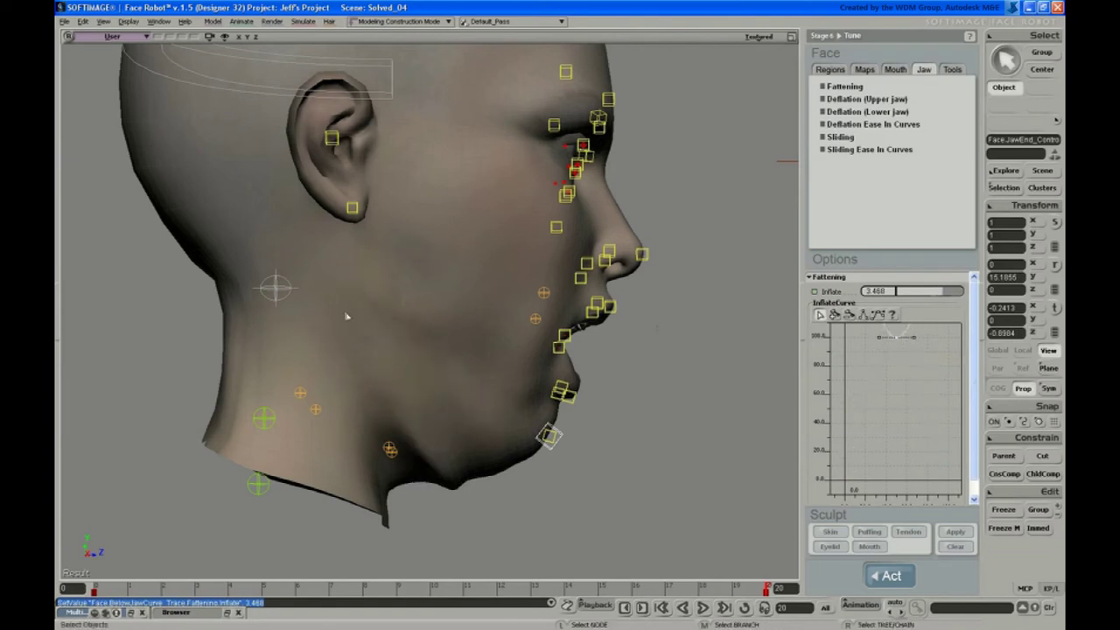
pyautogui.press('a')
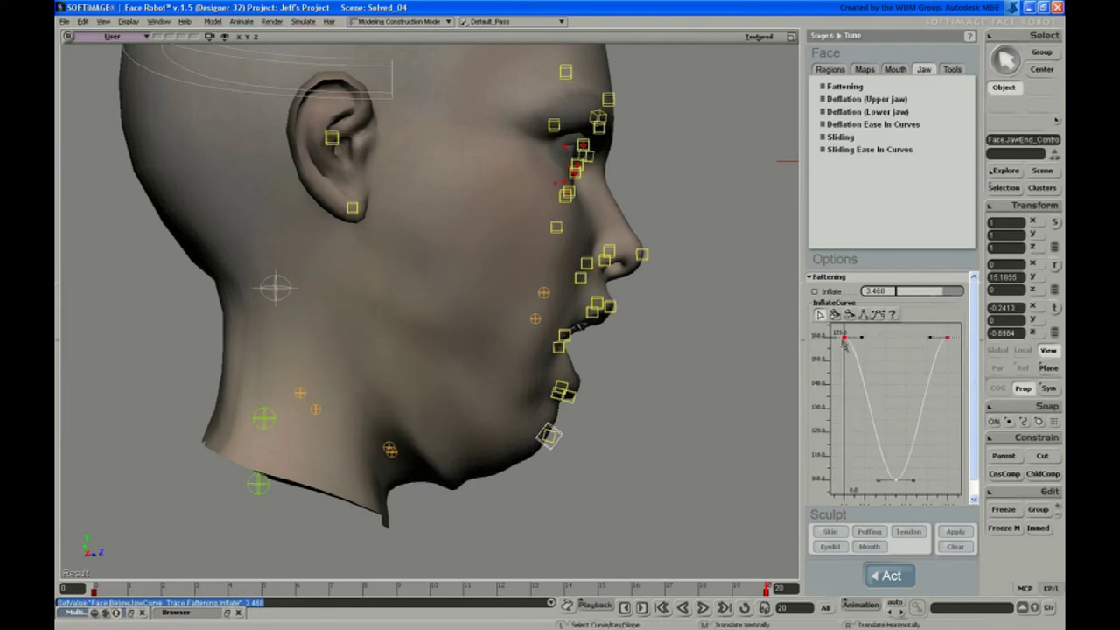
pyautogui.moveTo(841, 342); pyautogui.dragTo(857, 463)
pyautogui.press('a')
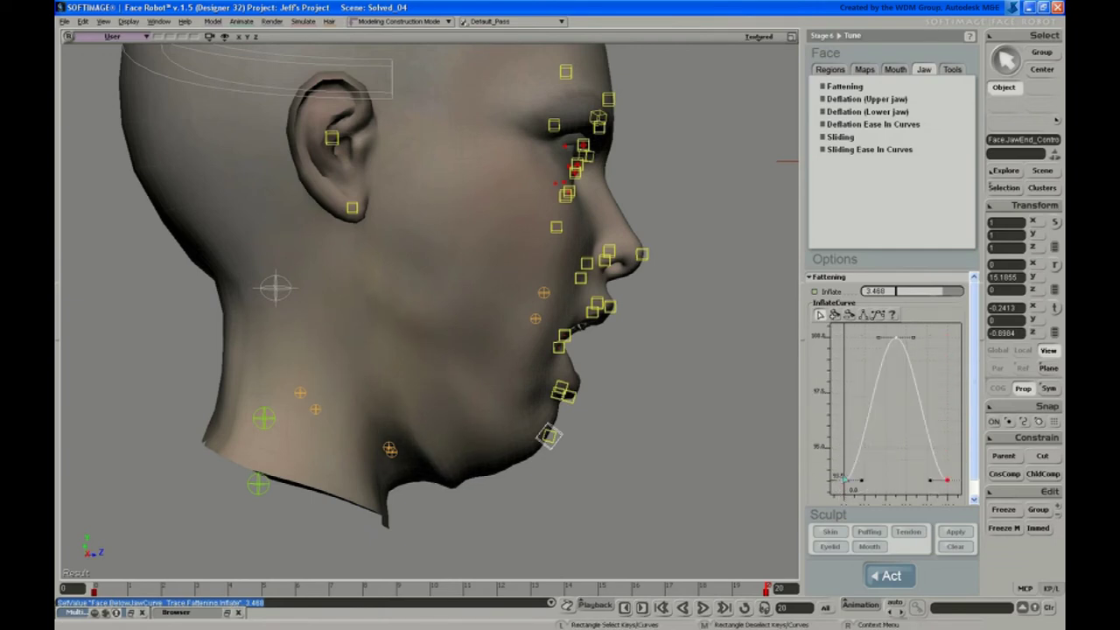
pyautogui.moveTo(835, 525); pyautogui.dragTo(831, 545, button='middle')
pyautogui.press('a')
# Undo the recent fattening Inflate and curve end-key changes, and check the open jaw from the side and front
pyautogui.hotkey('ctrl', 'z')
pyautogui.hotkey('ctrl', 'z')
pyautogui.hotkey('ctrl', 'z')
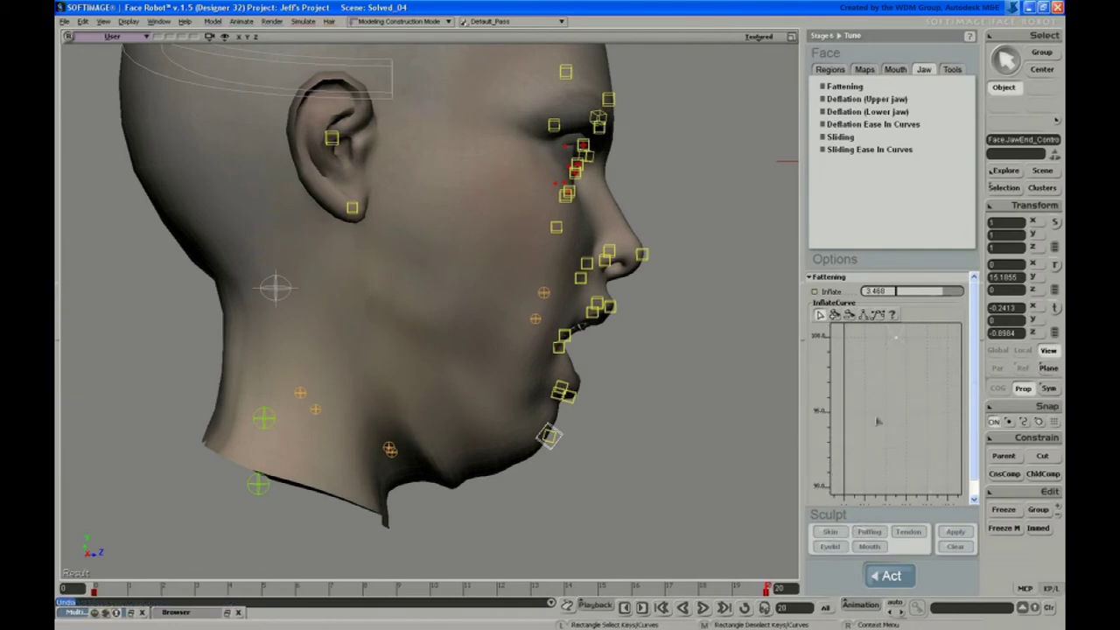
pyautogui.hotkey('ctrl', 'z')
pyautogui.press('s')
pyautogui.moveTo(625, 224); pyautogui.dragTo(560, 215, button='right')
pyautogui.press('s')
pyautogui.moveTo(443, 248); pyautogui.dragTo(511, 248, button='right')
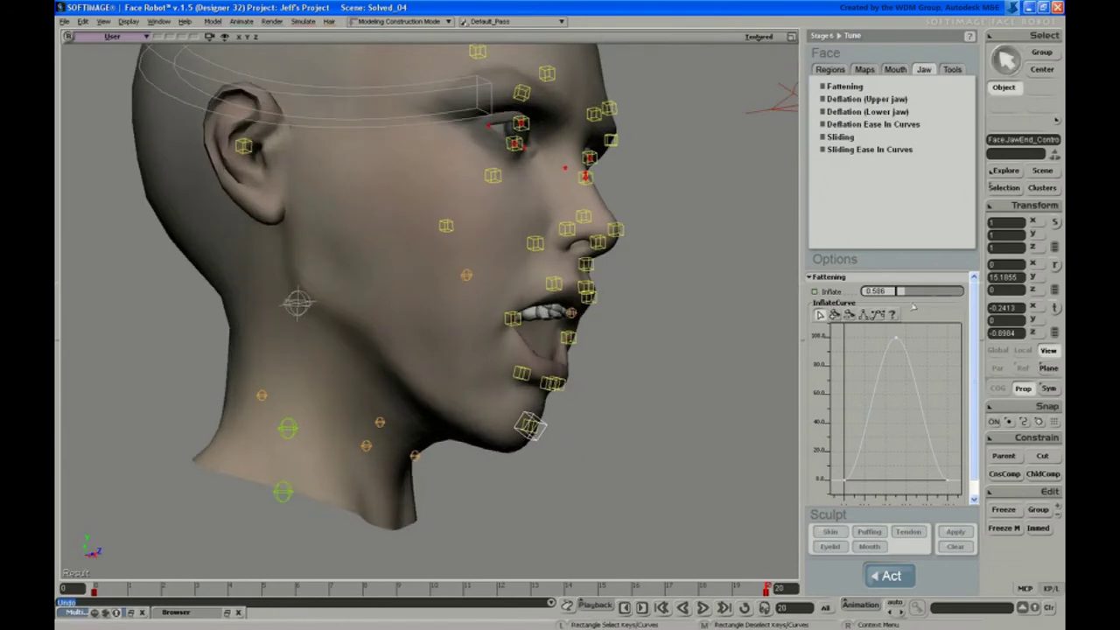
pyautogui.moveTo(638, 280); pyautogui.dragTo(705, 217, button='middle')
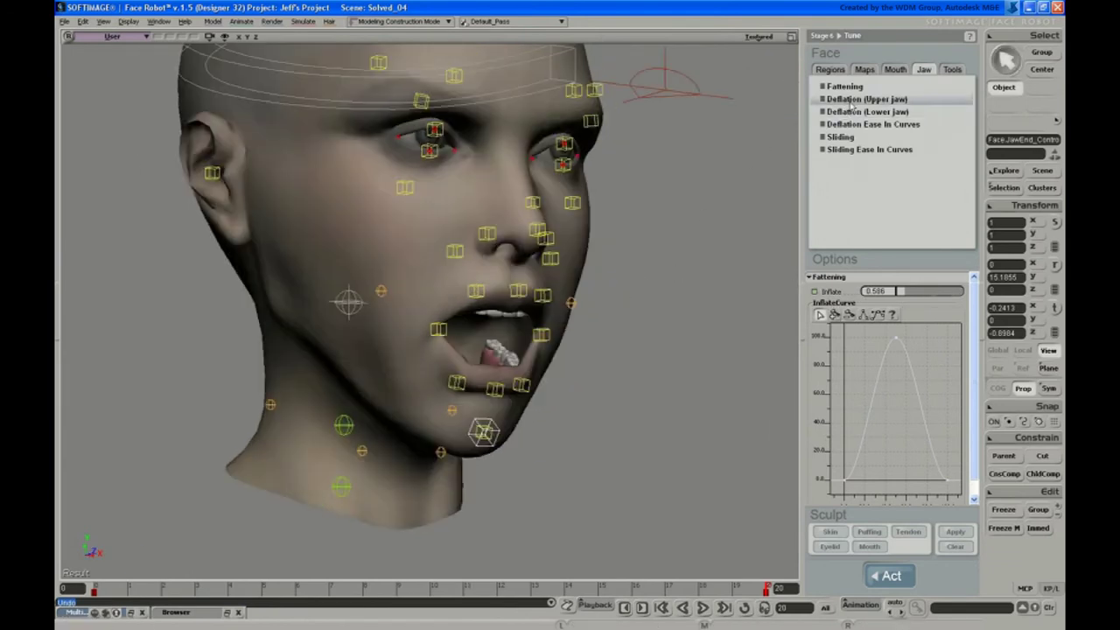
# Open the Deflation (Upper jaw) options and examine the keys of the offset curve against the jawline from several angles
pyautogui.click(853, 100)
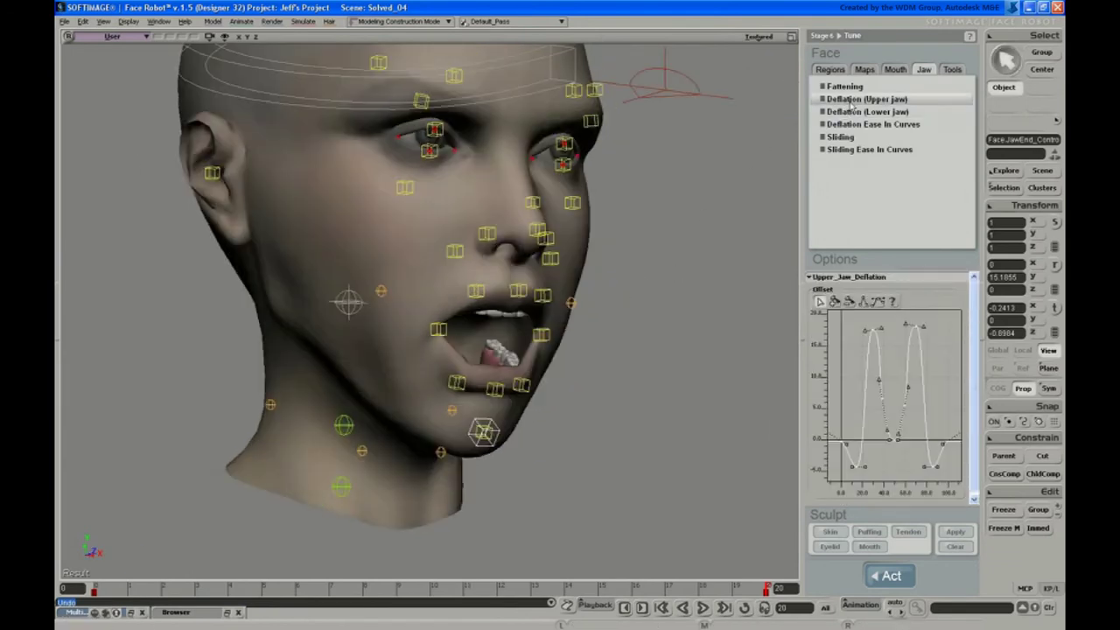
pyautogui.moveTo(525, 260); pyautogui.dragTo(402, 485, button='middle')
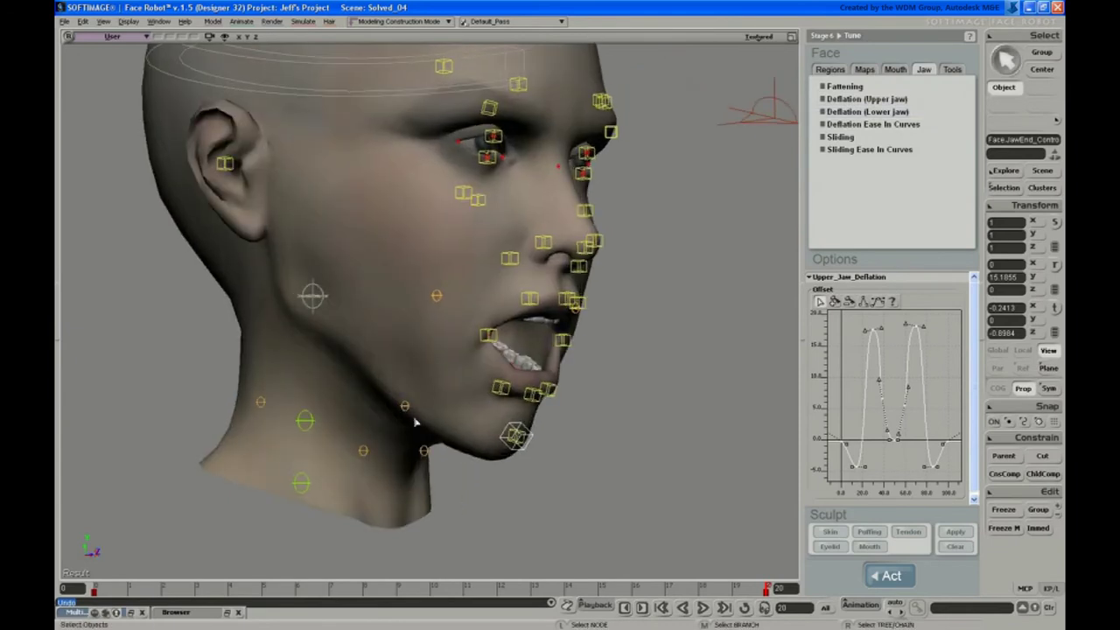
pyautogui.moveTo(383, 385); pyautogui.dragTo(347, 373, button='middle')
pyautogui.moveTo(452, 347); pyautogui.dragTo(501, 385, button='middle')
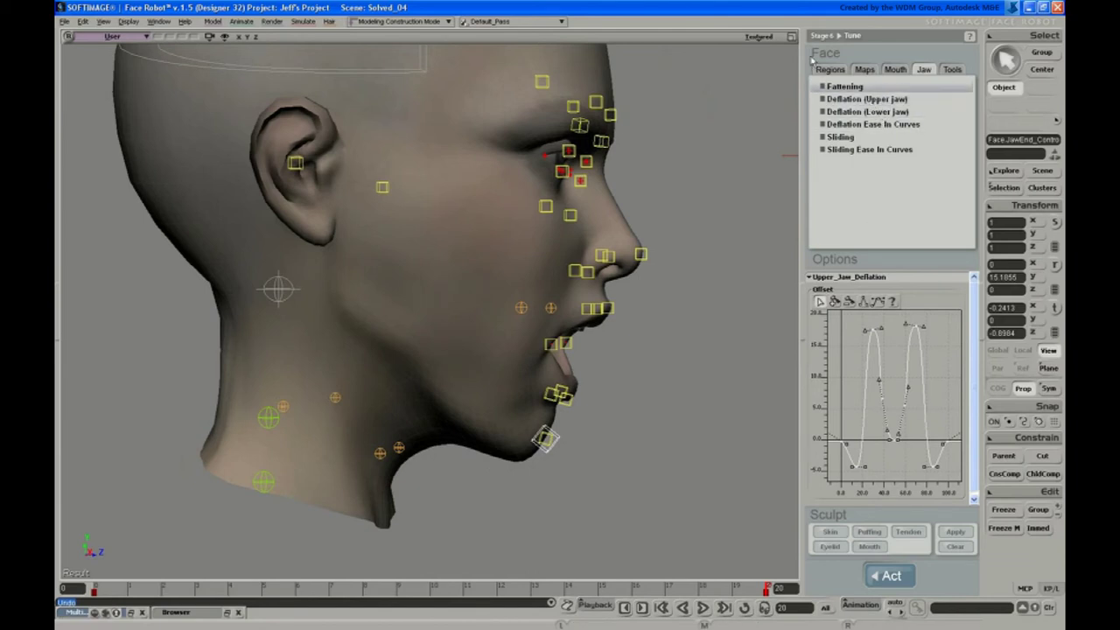
pyautogui.moveTo(621, 302); pyautogui.dragTo(627, 300, button='right')
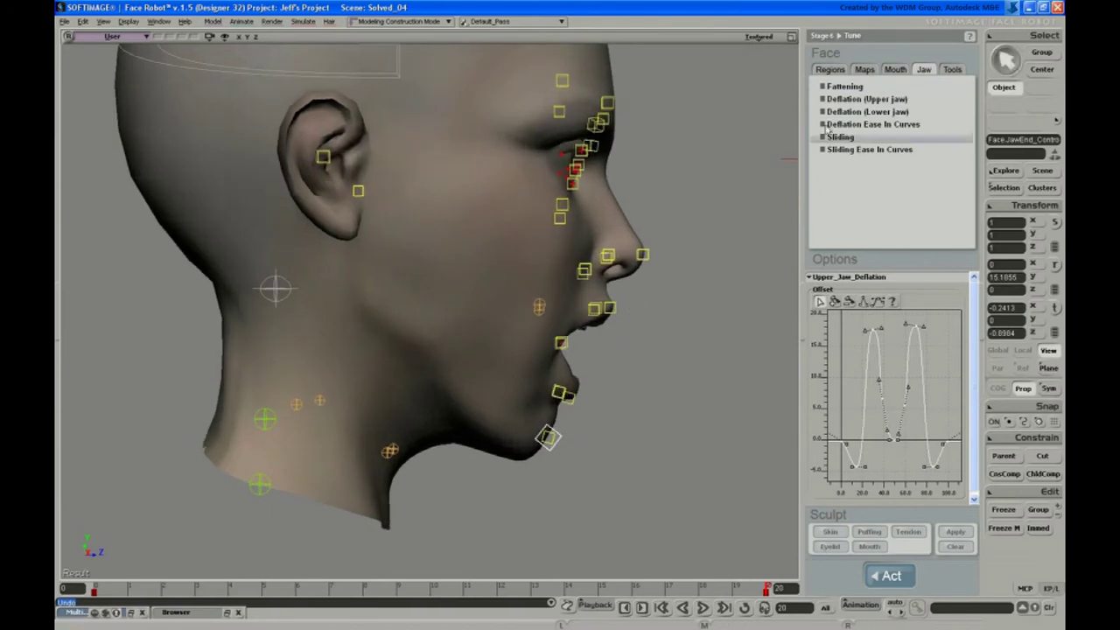
pyautogui.click(843, 103)
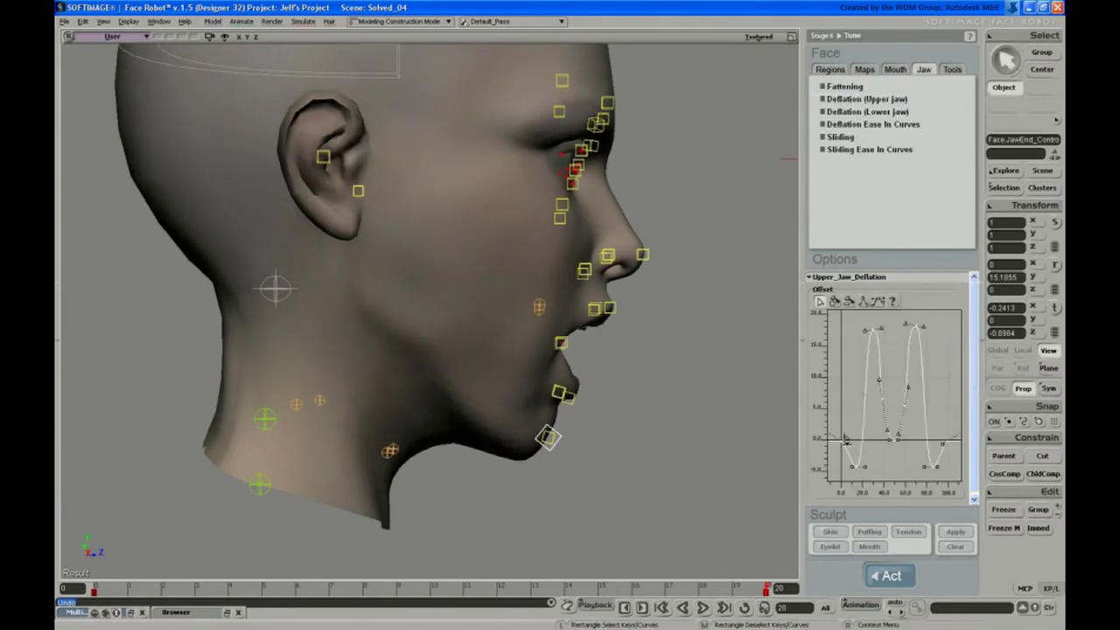
pyautogui.moveTo(846, 431); pyautogui.dragTo(841, 442)
pyautogui.click(889, 439)
pyautogui.hotkey('ctrl', 'z')
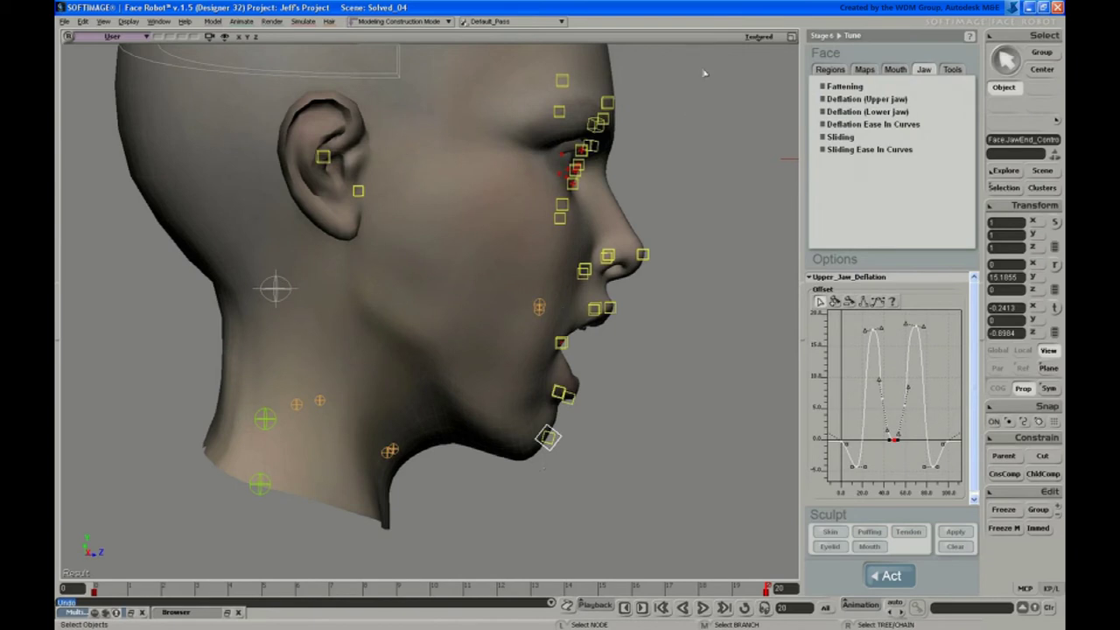
# Scrub the jaw animation and lower both dip keys of the upper jaw offset curve together to about -34
pyautogui.press('s')
pyautogui.moveTo(699, 262); pyautogui.dragTo(610, 275, button='right')
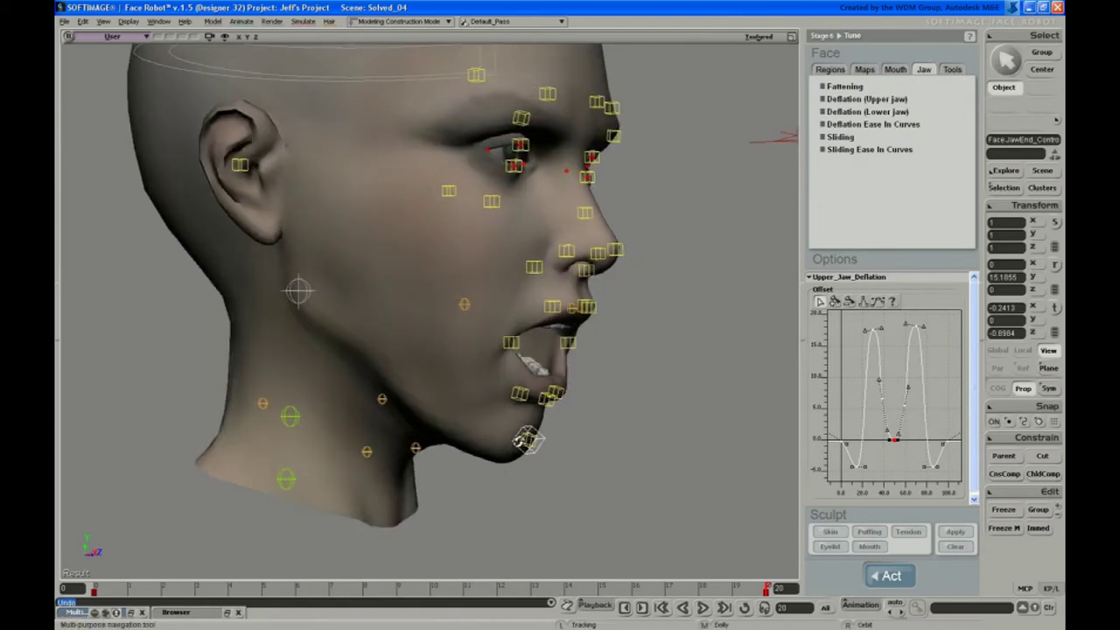
pyautogui.moveTo(519, 442); pyautogui.dragTo(682, 430, button='right')
pyautogui.moveTo(330, 589); pyautogui.dragTo(767, 588)
pyautogui.press('s')
pyautogui.moveTo(554, 398); pyautogui.dragTo(437, 358, button='right')
pyautogui.moveTo(843, 458); pyautogui.dragTo(945, 477)
pyautogui.press('s')
pyautogui.moveTo(896, 455); pyautogui.dragTo(919, 509, button='middle')
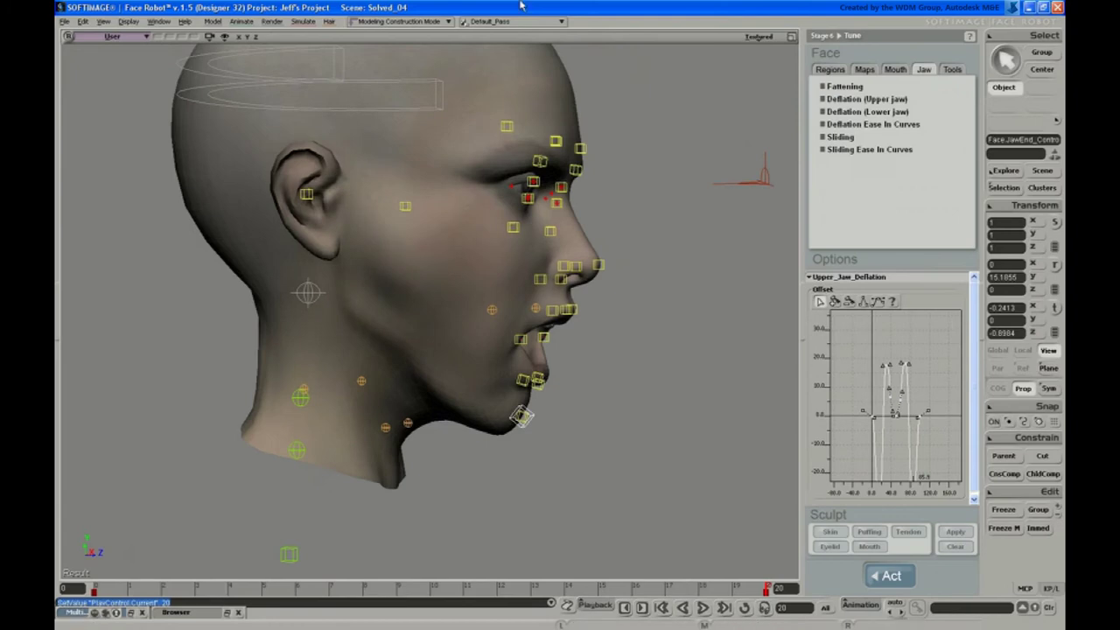
# Raise both dip keys of the upper jaw offset curve to about -10 and scrub the jaw animation
pyautogui.press('s')
pyautogui.moveTo(605, 198); pyautogui.dragTo(563, 202, button='right')
pyautogui.moveTo(560, 210); pyautogui.dragTo(540, 306, button='middle')
pyautogui.moveTo(532, 300); pyautogui.dragTo(546, 299, button='right')
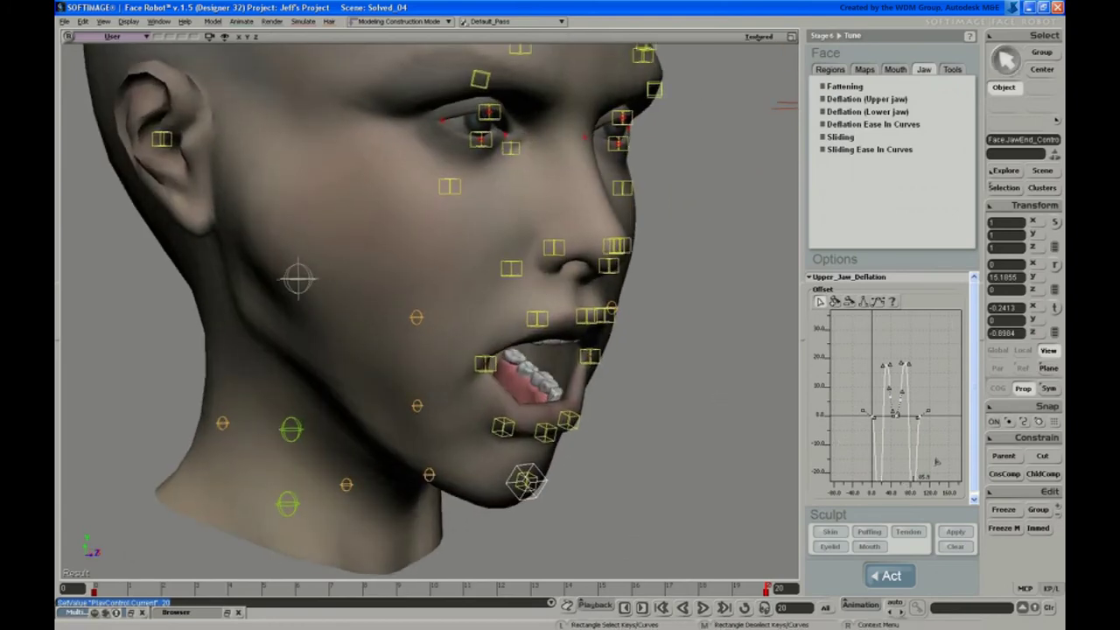
pyautogui.press('a')
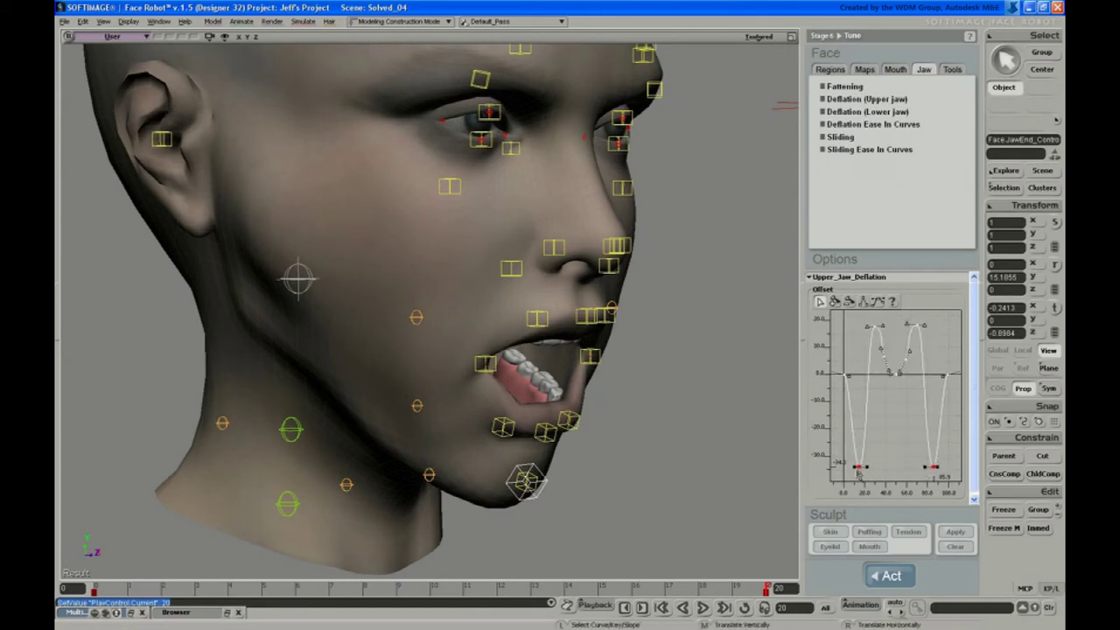
pyautogui.moveTo(862, 471)
pyautogui.mouseDown()
pyautogui.moveTo(864, 379)
pyautogui.moveTo(866, 426)
pyautogui.moveTo(864, 396)
pyautogui.moveTo(863, 408)
pyautogui.mouseUp()
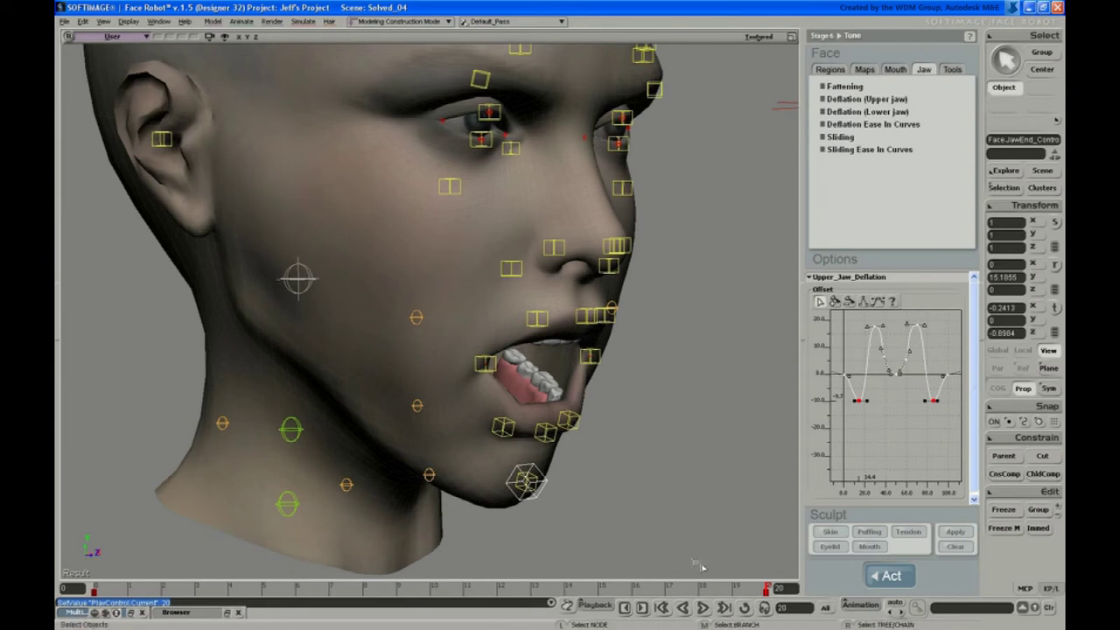
pyautogui.moveTo(767, 588); pyautogui.dragTo(885, 586)
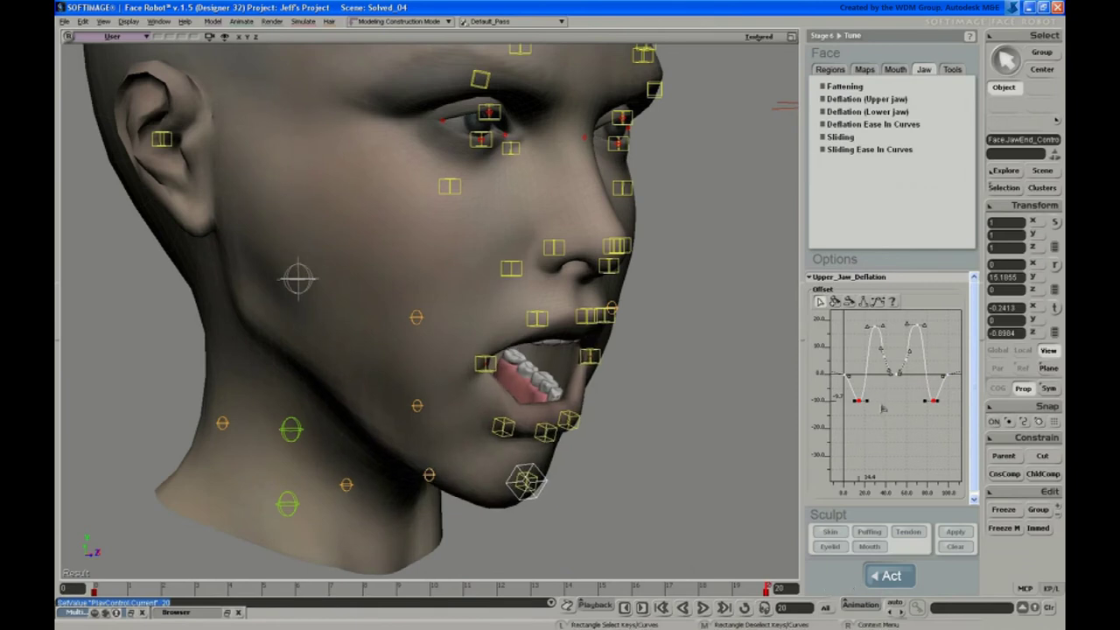
# Slide the second dip key of the upper jaw offset curve along the horizontal axis, ending at about 85
pyautogui.click(929, 401)
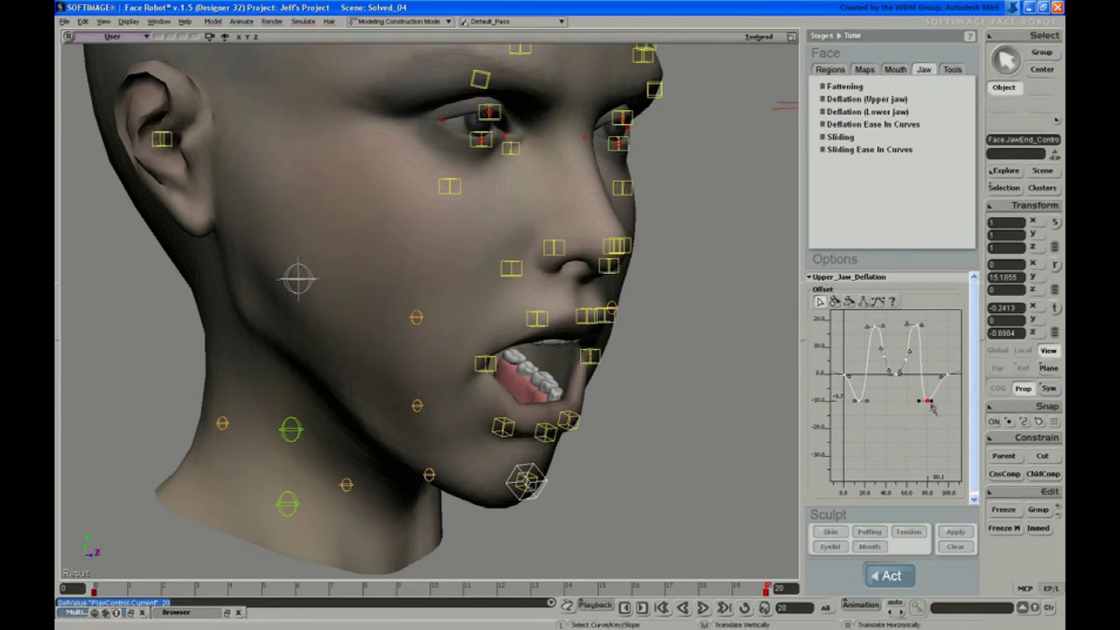
pyautogui.moveTo(930, 406); pyautogui.dragTo(941, 409)
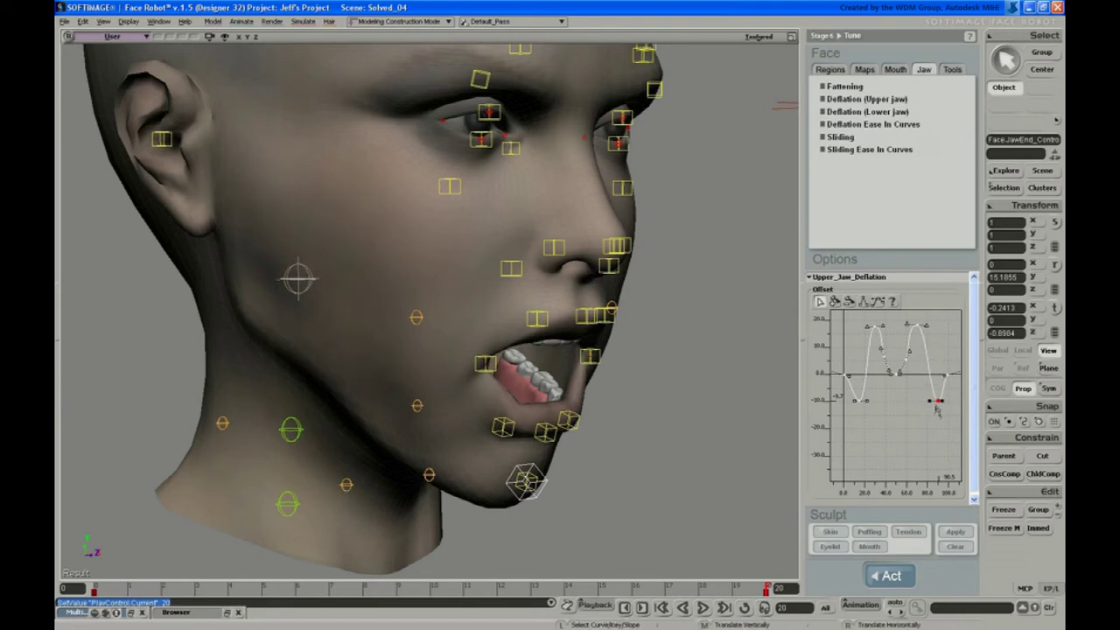
pyautogui.moveTo(942, 409); pyautogui.dragTo(933, 410)
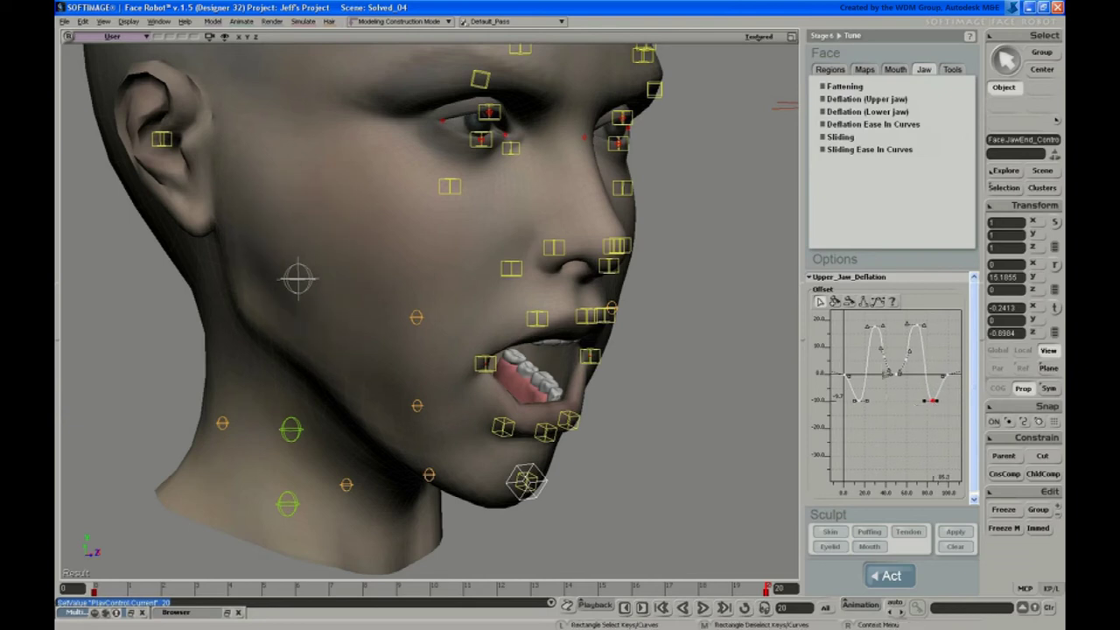
# Try lowering both peak keys of the upper jaw offset curve to about -19 and adjusting the inner keys, undoing each change
pyautogui.moveTo(865, 318); pyautogui.dragTo(918, 429)
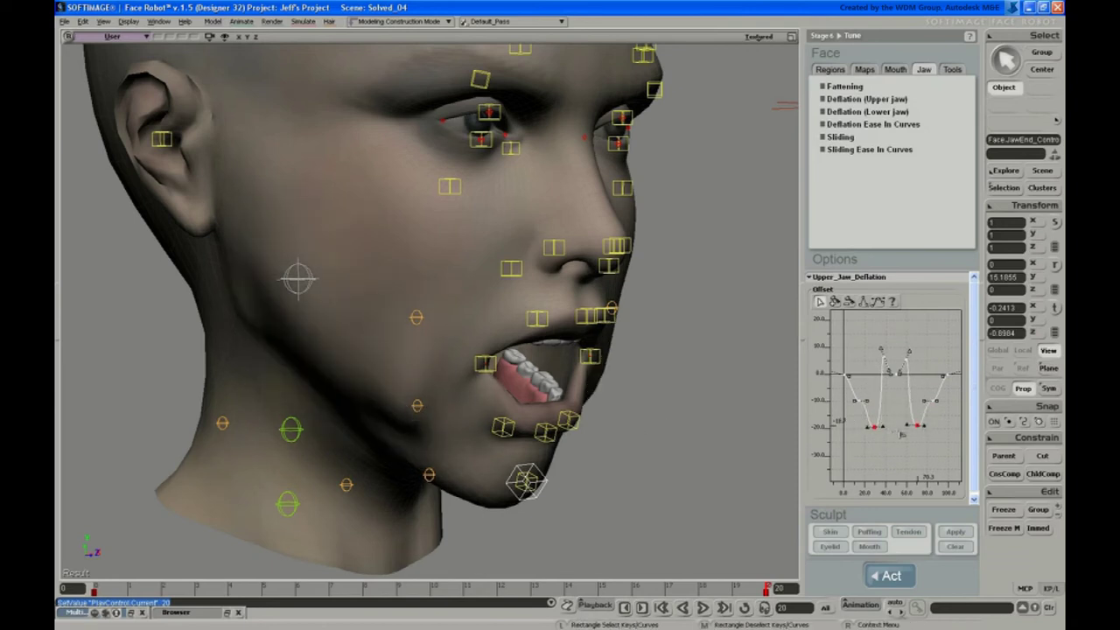
pyautogui.hotkey('ctrl', 'z')
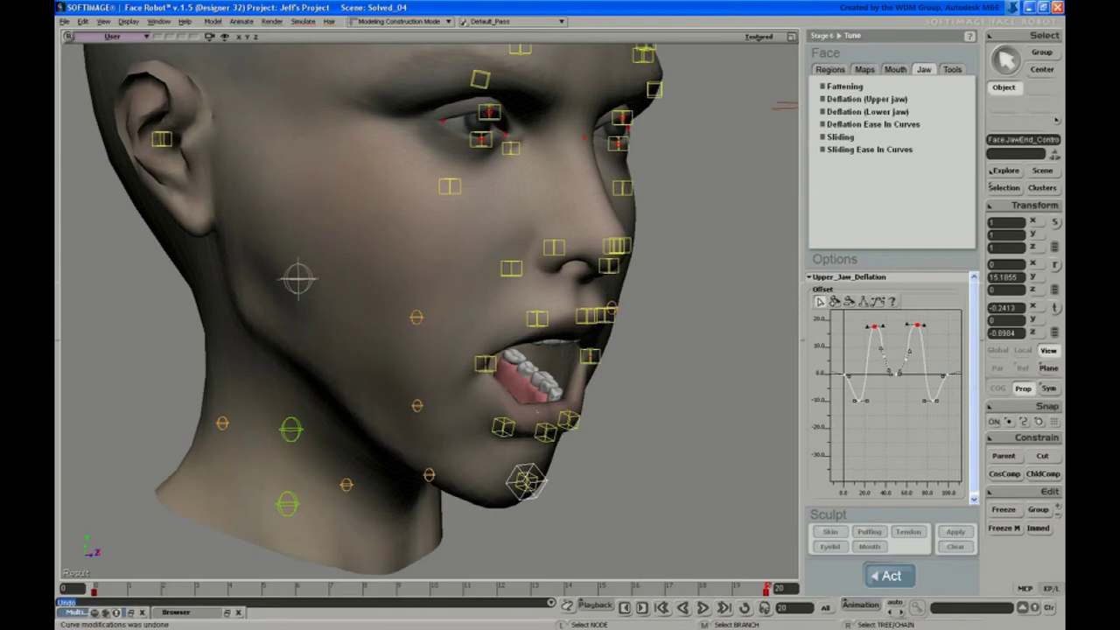
pyautogui.moveTo(877, 350); pyautogui.dragTo(905, 306)
pyautogui.hotkey('ctrl', 'z')
# Clear the object selection on the face and examine the upper jawline from the front and side
pyautogui.moveTo(631, 306); pyautogui.dragTo(617, 299, button='right')
pyautogui.press('s')
pyautogui.moveTo(694, 54); pyautogui.dragTo(686, 103, button='right')
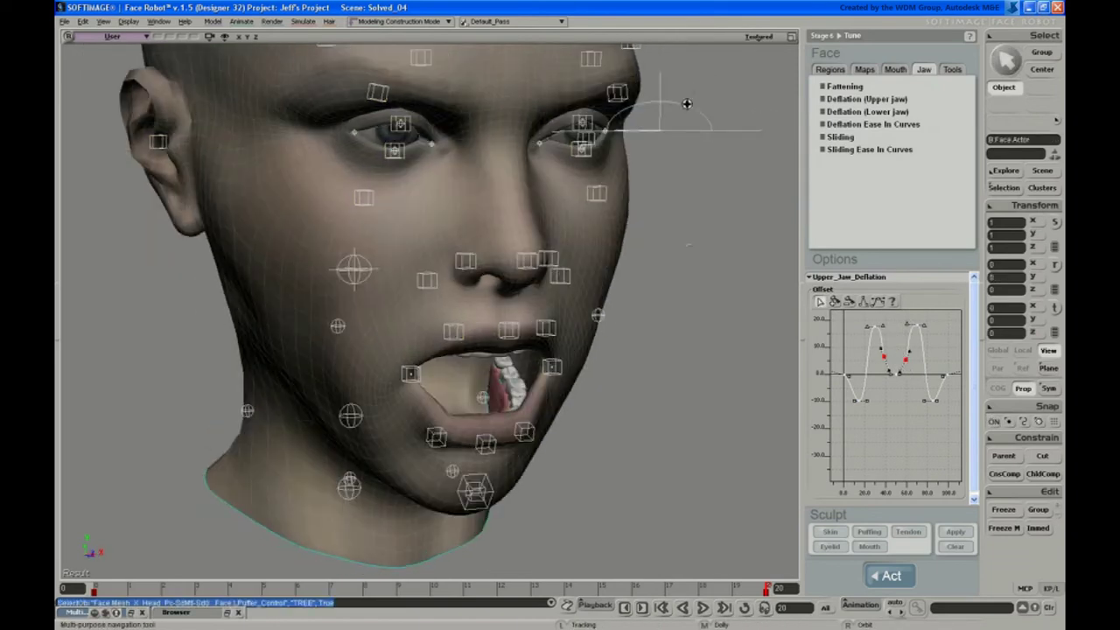
pyautogui.press('space')
pyautogui.click(686, 103)
pyautogui.moveTo(411, 200); pyautogui.dragTo(412, 237, button='middle')
pyautogui.moveTo(412, 237); pyautogui.dragTo(445, 233, button='right')
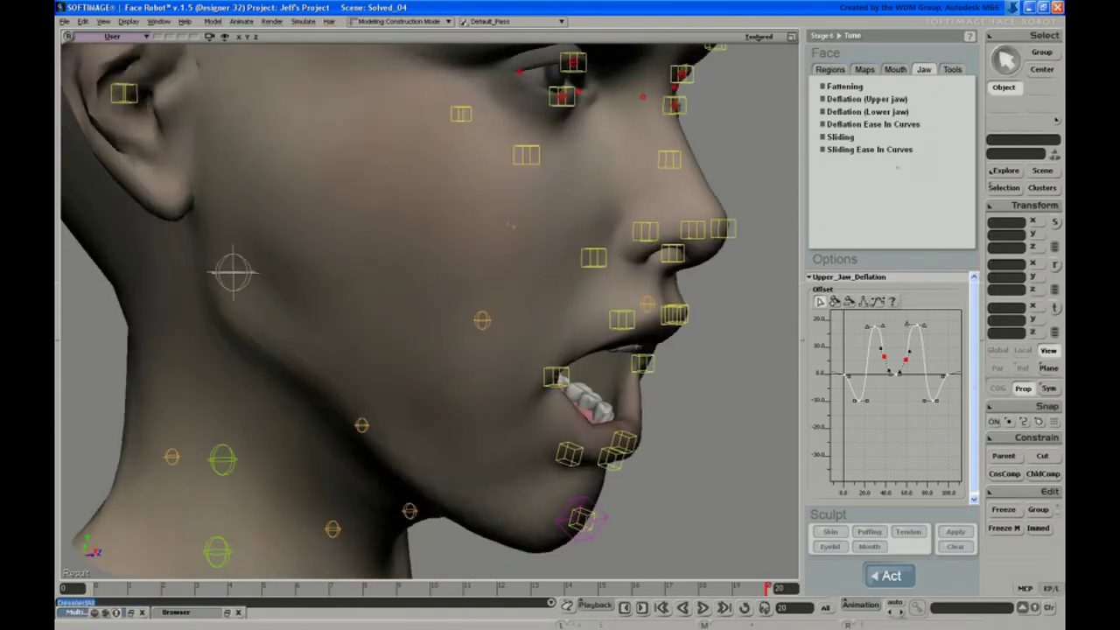
# Open the Deflation (Lower jaw) options and lower both dip keys of the offset curve to about -16
pyautogui.click(871, 111)
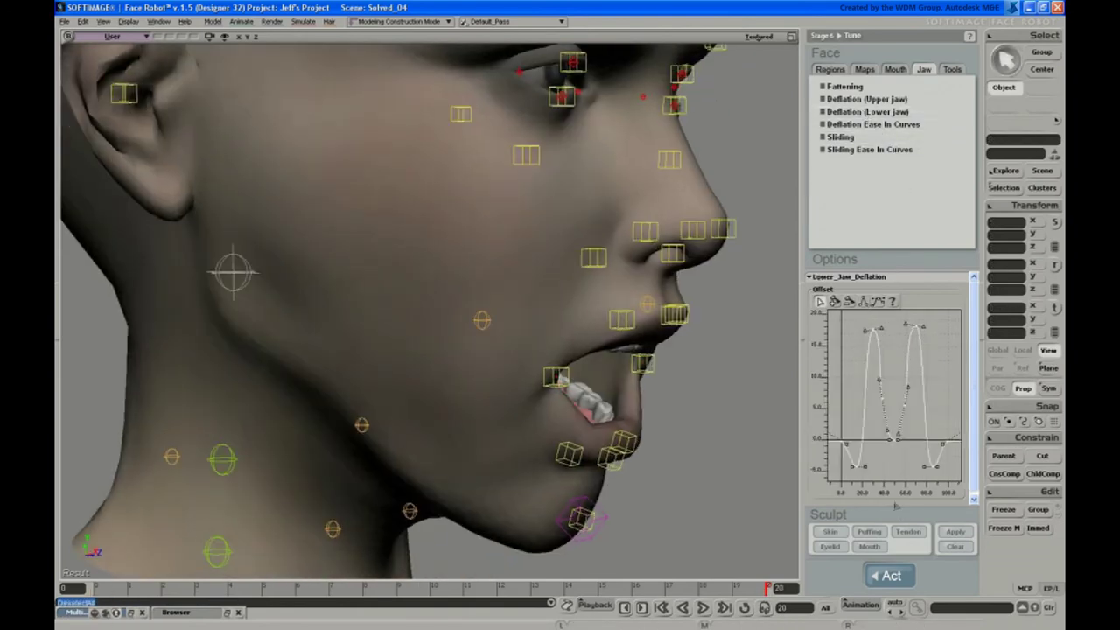
pyautogui.moveTo(842, 457); pyautogui.dragTo(934, 524)
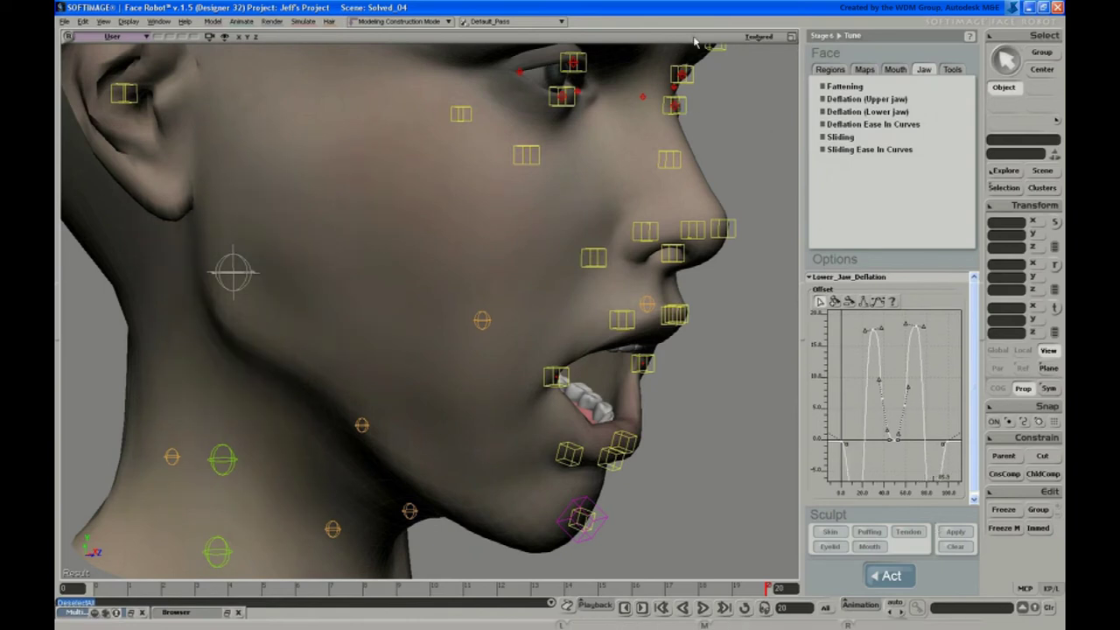
pyautogui.moveTo(504, 367); pyautogui.dragTo(518, 279, button='middle')
pyautogui.press('a')
pyautogui.moveTo(841, 457); pyautogui.dragTo(934, 479)
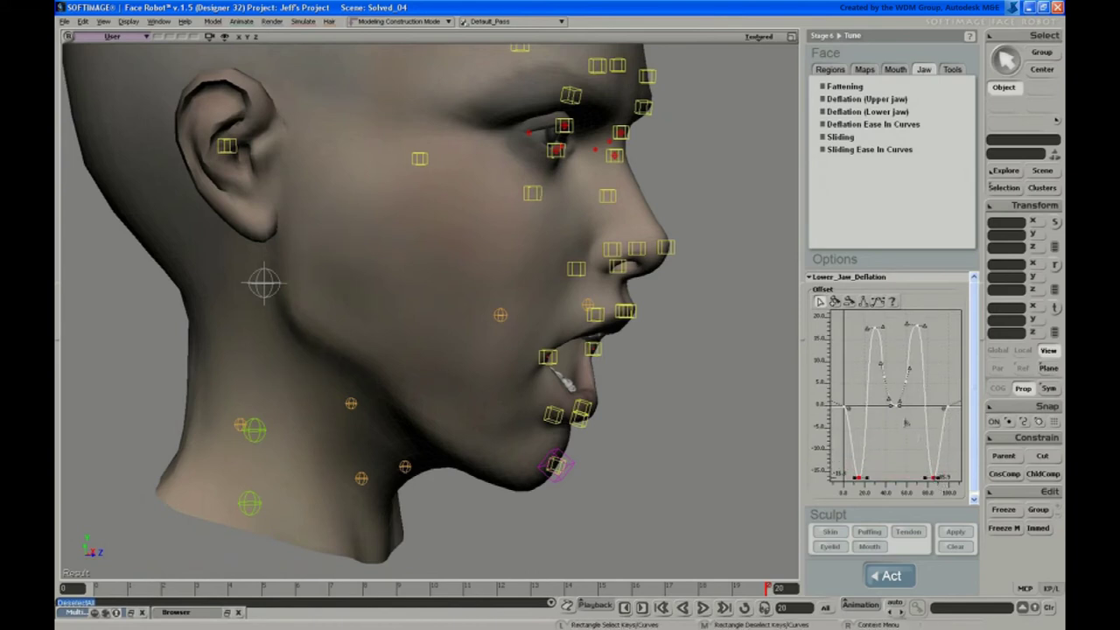
# Lower both peak keys of the lower jaw offset curve to about 10 and frame the whole curve
pyautogui.moveTo(857, 317)
pyautogui.mouseDown()
pyautogui.moveTo(932, 346)
pyautogui.moveTo(916, 344)
pyautogui.moveTo(932, 377)
pyautogui.moveTo(920, 370)
pyautogui.mouseUp()
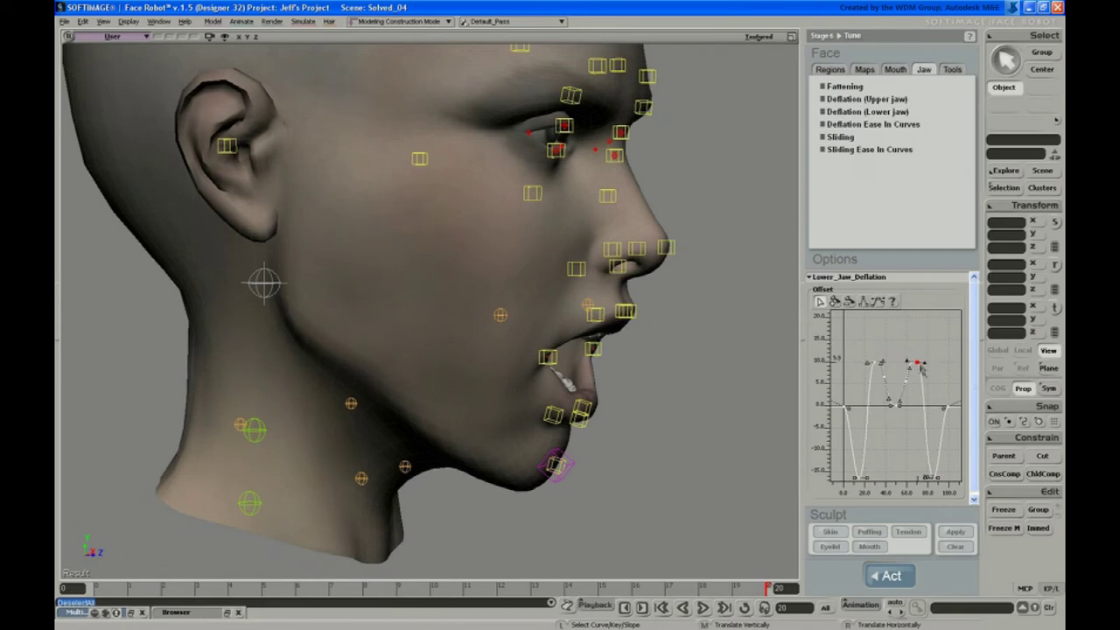
pyautogui.rightClick(906, 458)
pyautogui.click(897, 444)
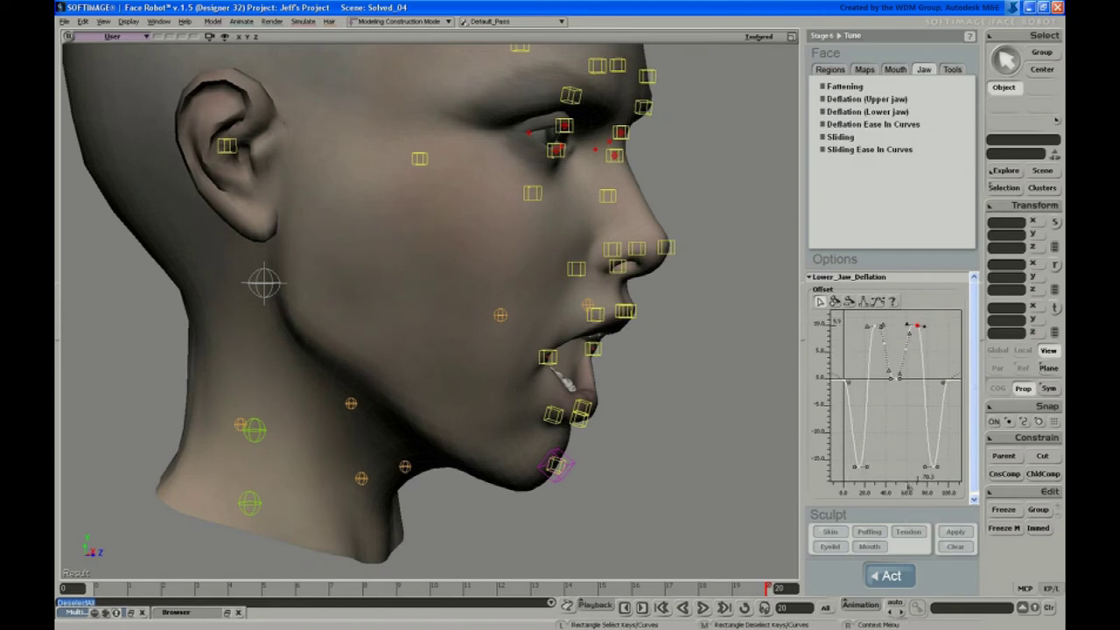
# Move the lower jaw curve's dip keys inward to about 81.5 and 16.7 horizontally, and examine the open jaw from several angles
pyautogui.click(933, 467)
pyautogui.moveTo(934, 471); pyautogui.dragTo(930, 473)
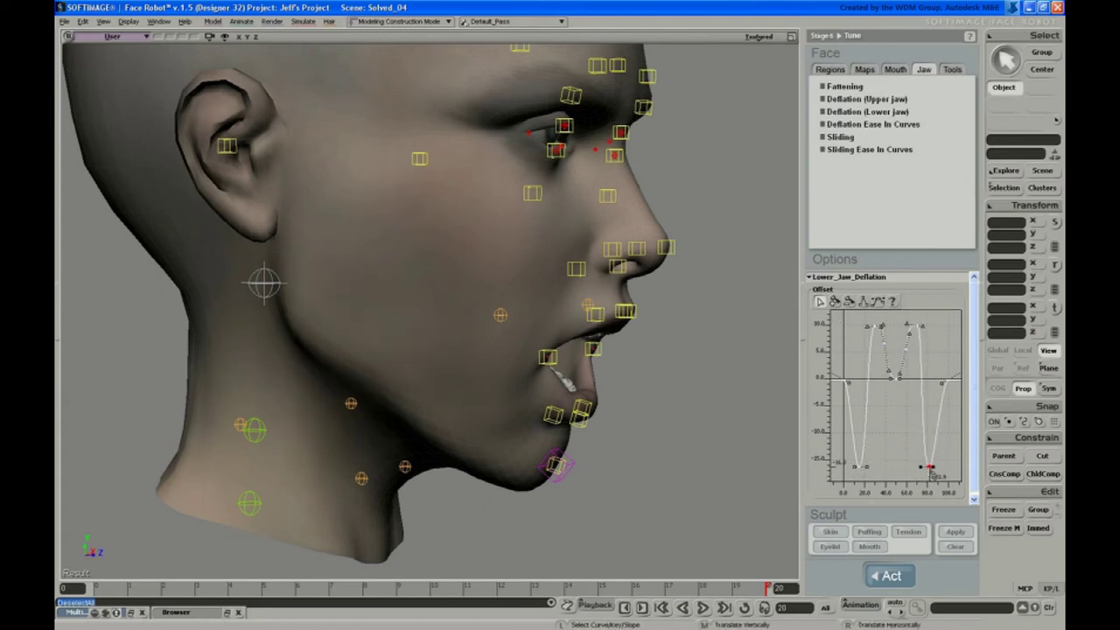
pyautogui.click(861, 470)
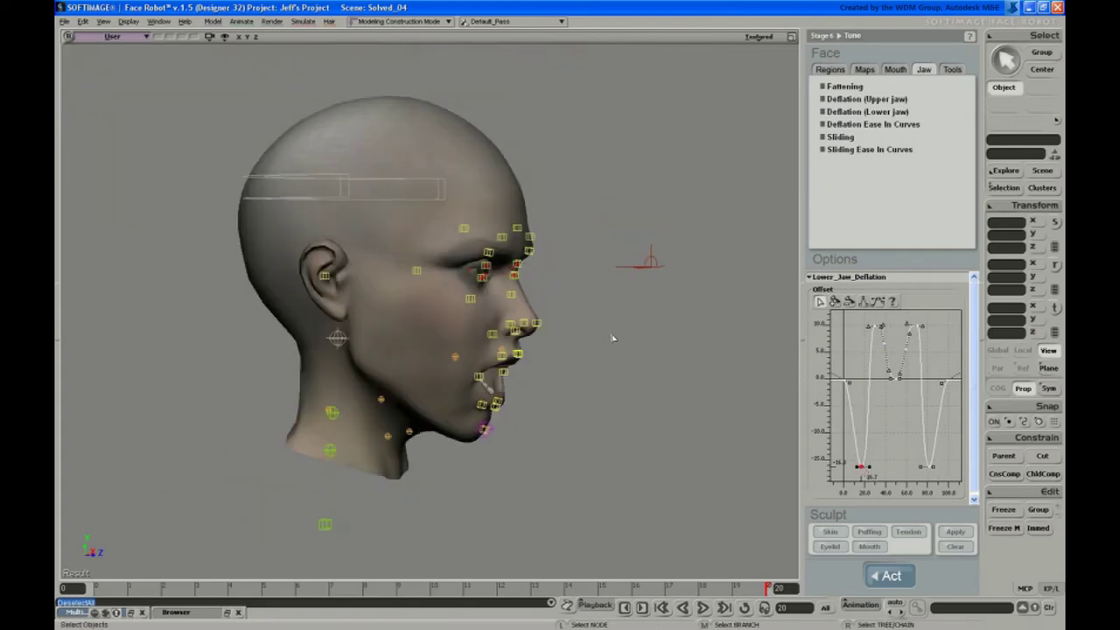
pyautogui.press('s')
pyautogui.moveTo(604, 335); pyautogui.dragTo(574, 335, button='right')
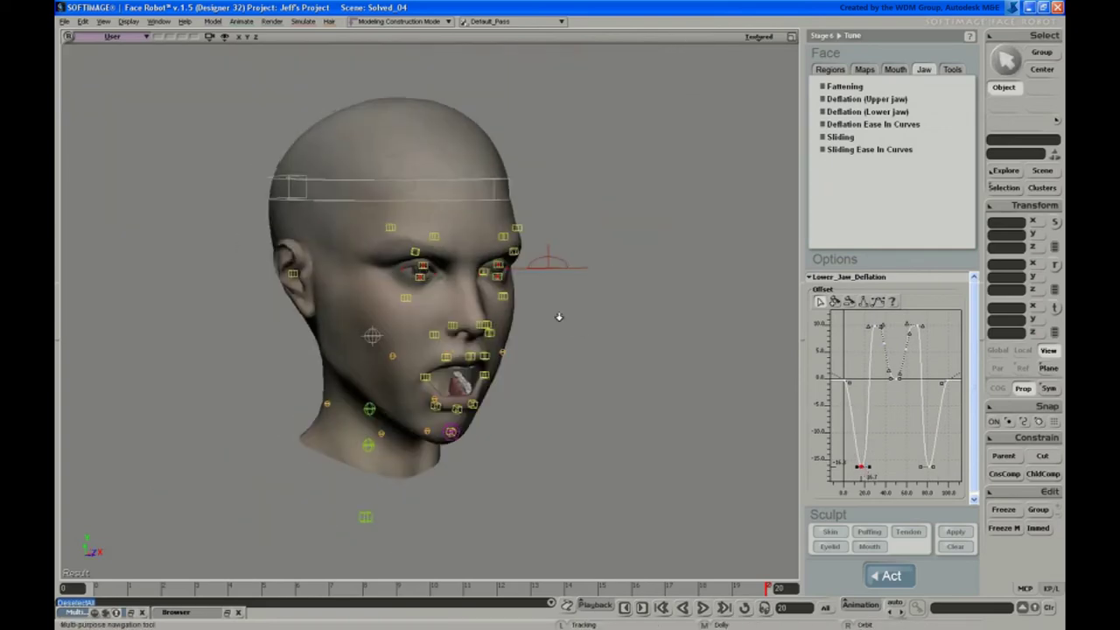
pyautogui.moveTo(558, 317); pyautogui.dragTo(497, 288, button='middle')
pyautogui.moveTo(472, 319); pyautogui.dragTo(489, 286)
pyautogui.moveTo(487, 285)
pyautogui.mouseDown(button='right')
pyautogui.moveTo(493, 262)
pyautogui.moveTo(580, 277)
pyautogui.moveTo(566, 255)
pyautogui.moveTo(533, 258)
pyautogui.moveTo(492, 292)
pyautogui.moveTo(482, 247)
pyautogui.moveTo(503, 278)
pyautogui.mouseUp(button='right')
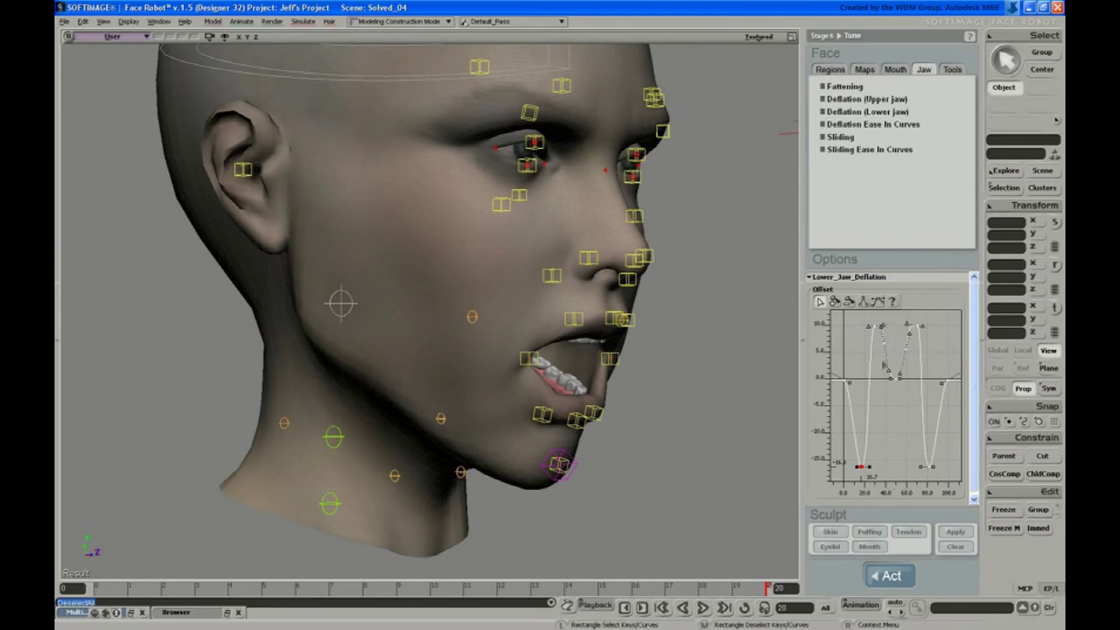
# Try a different Deflation Ease In amount for the jaw and undo the change
pyautogui.click(856, 125)
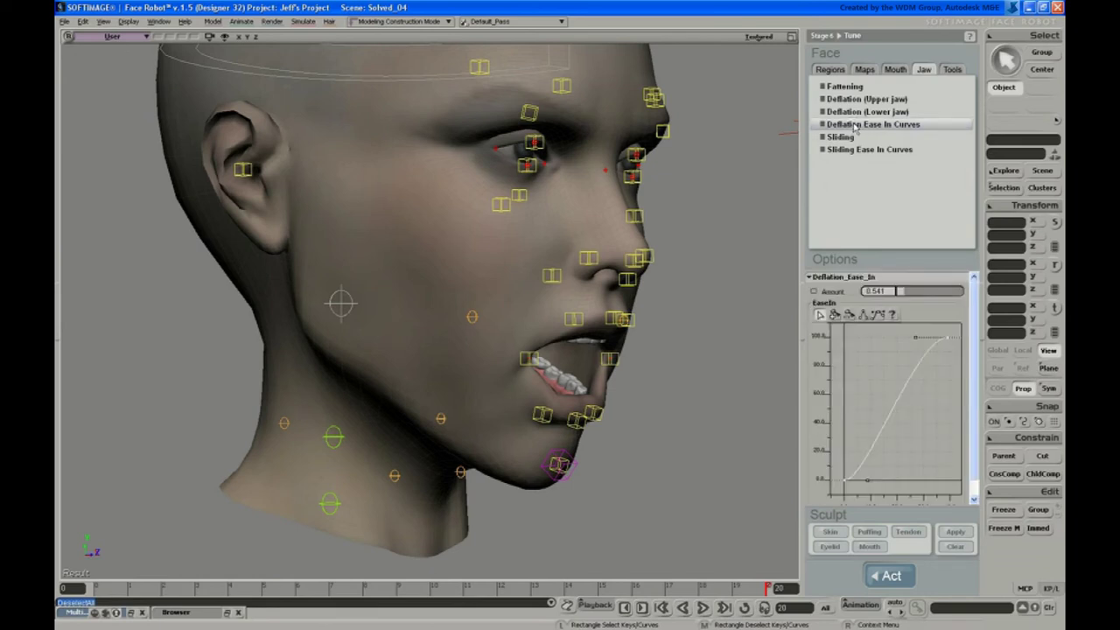
pyautogui.moveTo(904, 294); pyautogui.dragTo(894, 304)
pyautogui.hotkey('ctrl', 'z')
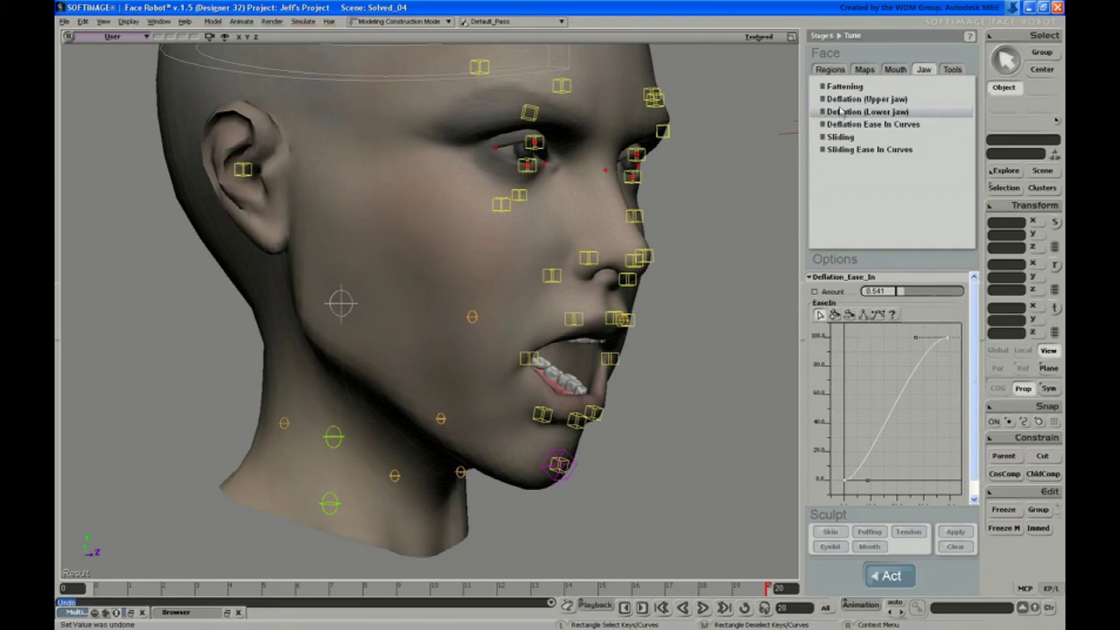
# Reshape the peaks of the Deflation (Lower jaw) offset curve, moving the first peak key to about 27 horizontally
pyautogui.click(839, 111)
pyautogui.press('s')
pyautogui.moveTo(587, 258); pyautogui.dragTo(572, 288, button='middle')
pyautogui.moveTo(572, 287)
pyautogui.mouseDown(button='right')
pyautogui.moveTo(573, 240)
pyautogui.moveTo(600, 262)
pyautogui.moveTo(565, 264)
pyautogui.moveTo(577, 269)
pyautogui.mouseUp(button='right')
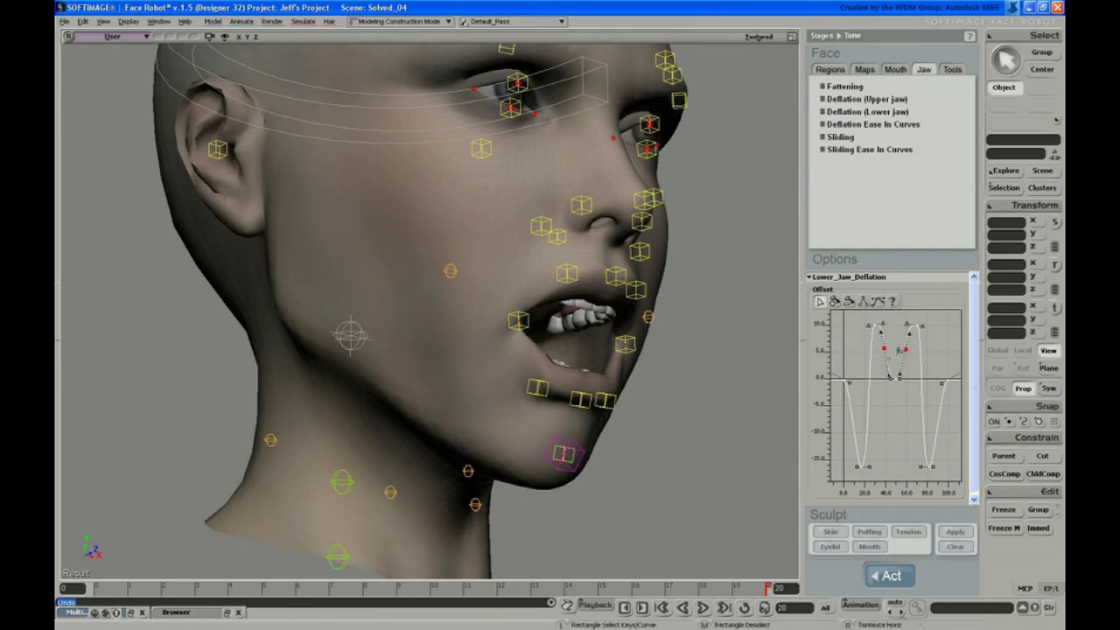
pyautogui.moveTo(860, 317); pyautogui.dragTo(940, 343)
pyautogui.moveTo(595, 245); pyautogui.dragTo(622, 246, button='right')
pyautogui.moveTo(873, 325)
pyautogui.mouseDown()
pyautogui.moveTo(920, 325)
pyautogui.moveTo(872, 325)
pyautogui.mouseUp()
pyautogui.moveTo(542, 315); pyautogui.dragTo(532, 356, button='right')
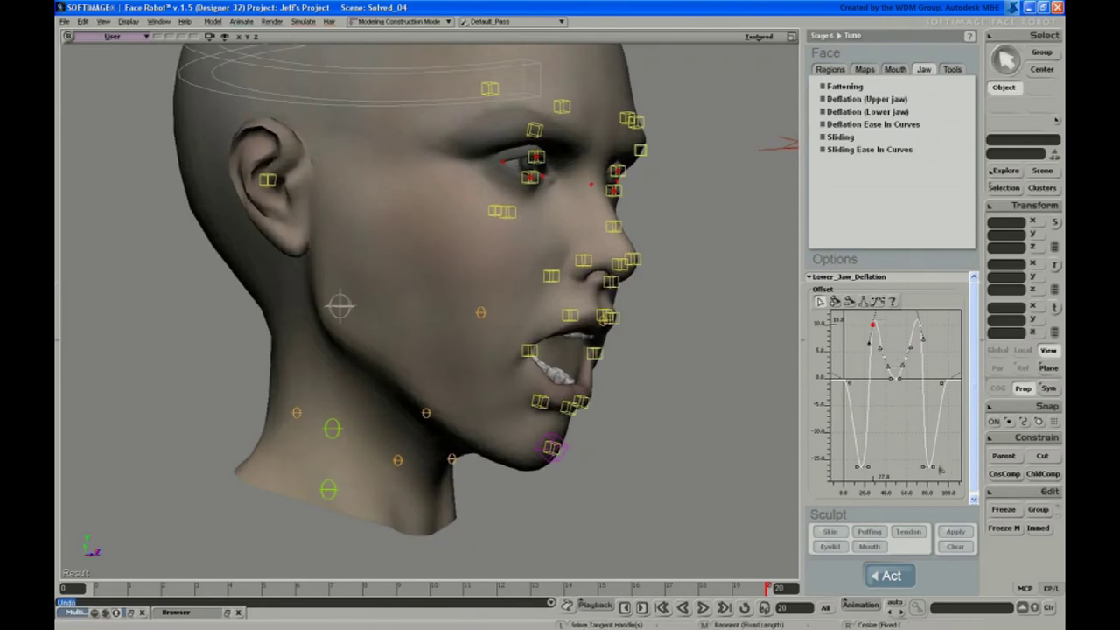
# Open the Deflation (Upper jaw) options and examine the open jaw from the side and front
pyautogui.click(862, 99)
pyautogui.press('s')
pyautogui.moveTo(490, 284); pyautogui.dragTo(470, 297, button='middle')
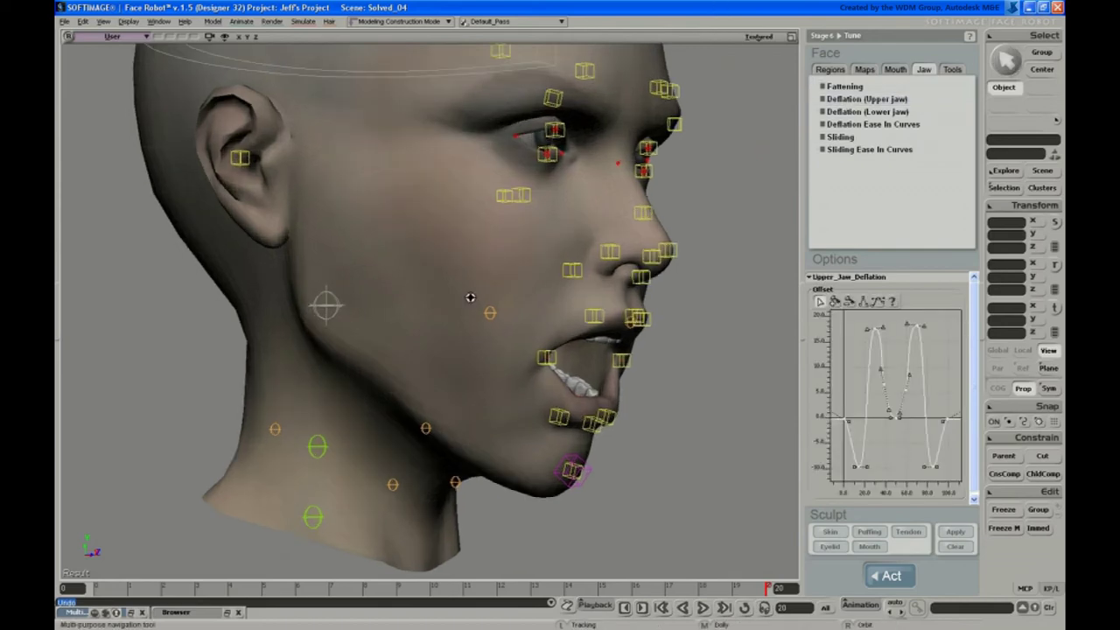
pyautogui.moveTo(470, 298); pyautogui.dragTo(449, 233, button='right')
pyautogui.moveTo(450, 232); pyautogui.dragTo(464, 293)
pyautogui.moveTo(464, 292); pyautogui.dragTo(482, 307, button='right')
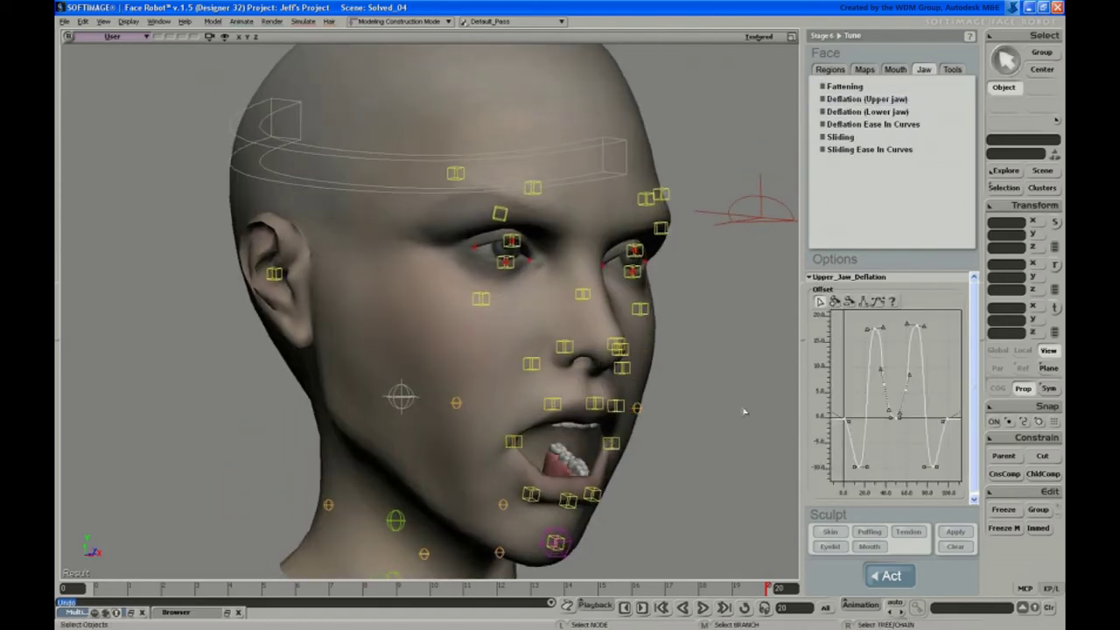
# Try shifting the dip keys of the upper jaw offset curve horizontally and raising its end key, undoing these changes
pyautogui.keyDown('shift'); pyautogui.moveTo(865, 469); pyautogui.dragTo(875, 470); pyautogui.keyUp('shift')
pyautogui.keyDown('shift'); pyautogui.moveTo(919, 457); pyautogui.dragTo(935, 482); pyautogui.keyUp('shift')
pyautogui.hotkey('ctrl', 'z')
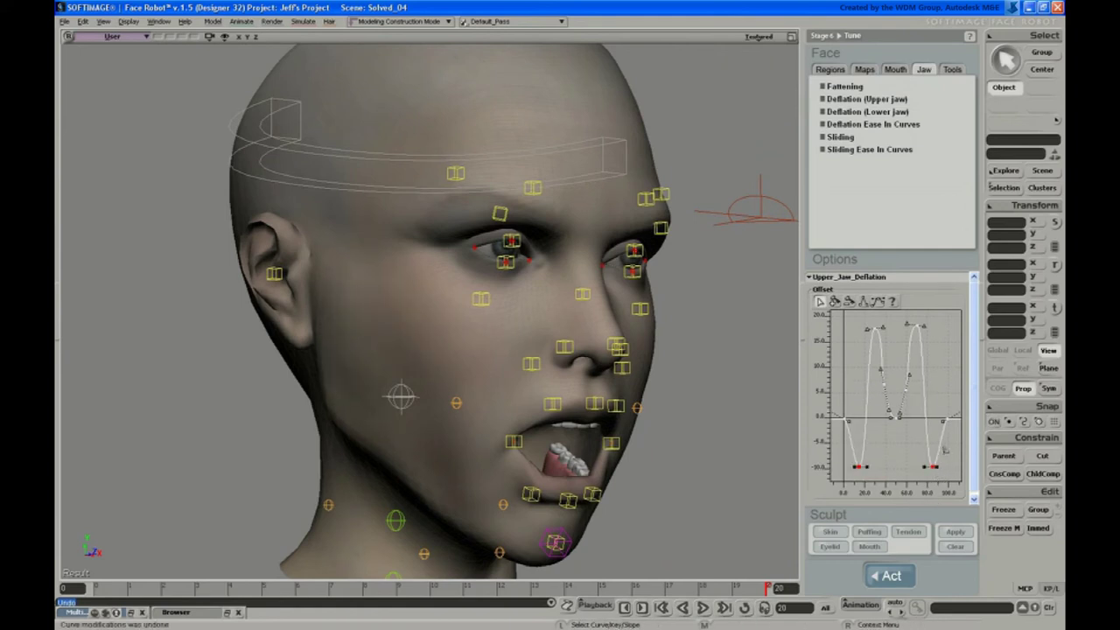
pyautogui.moveTo(934, 471); pyautogui.dragTo(943, 471, button='right')
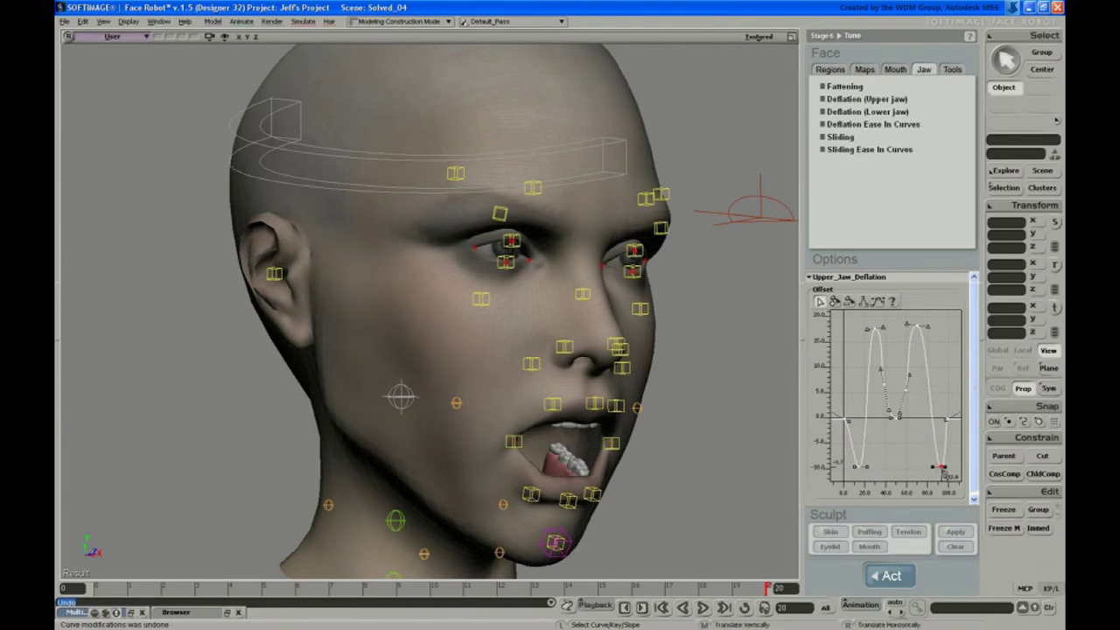
pyautogui.moveTo(942, 468); pyautogui.dragTo(951, 400, button='middle')
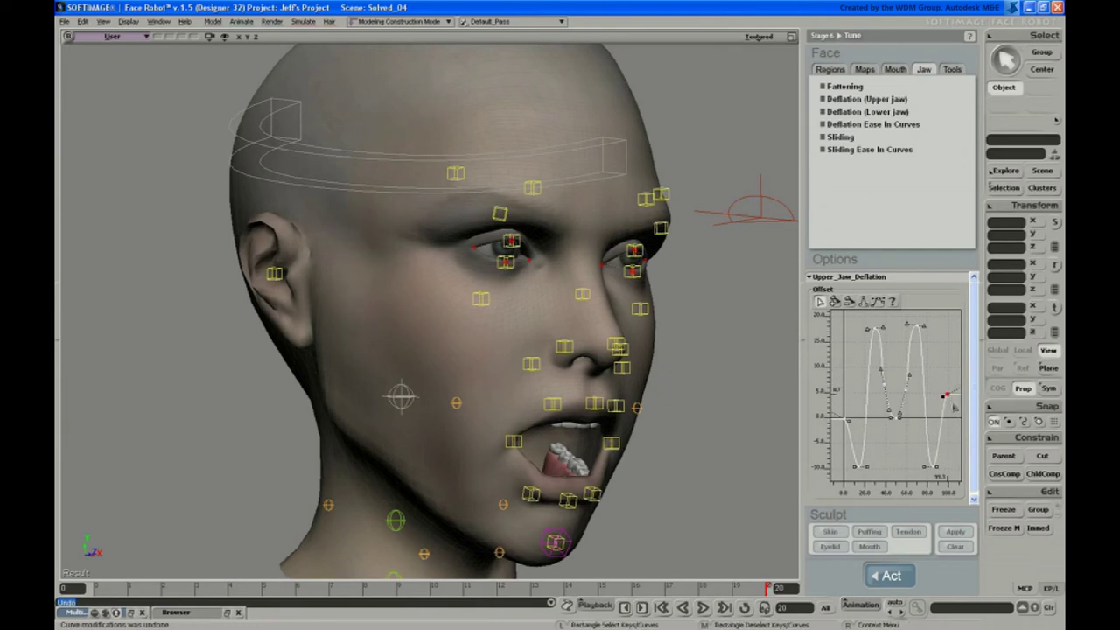
pyautogui.hotkey('ctrl', 'z')
pyautogui.hotkey('ctrl', 'z')
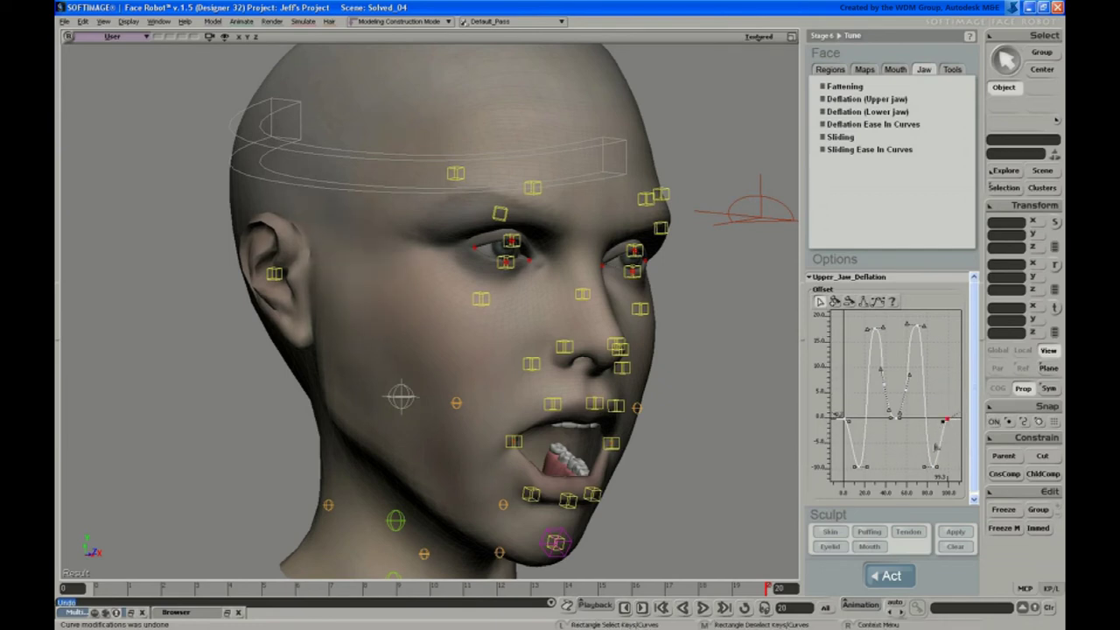
# Try raising both peak keys of the upper jaw offset curve to about 39, and bring them back to about 18
pyautogui.moveTo(933, 467); pyautogui.dragTo(845, 456)
pyautogui.moveTo(933, 468)
pyautogui.mouseDown()
pyautogui.moveTo(934, 479)
pyautogui.moveTo(927, 465)
pyautogui.mouseUp()
pyautogui.moveTo(859, 322); pyautogui.dragTo(893, 222)
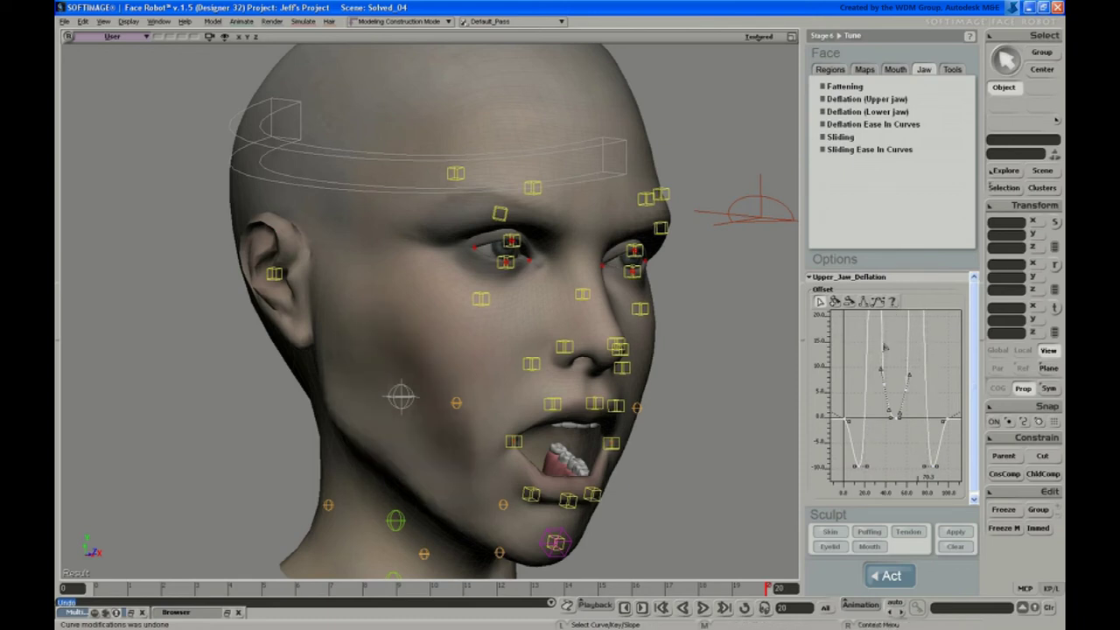
pyautogui.press('s')
pyautogui.moveTo(560, 327); pyautogui.dragTo(536, 320, button='right')
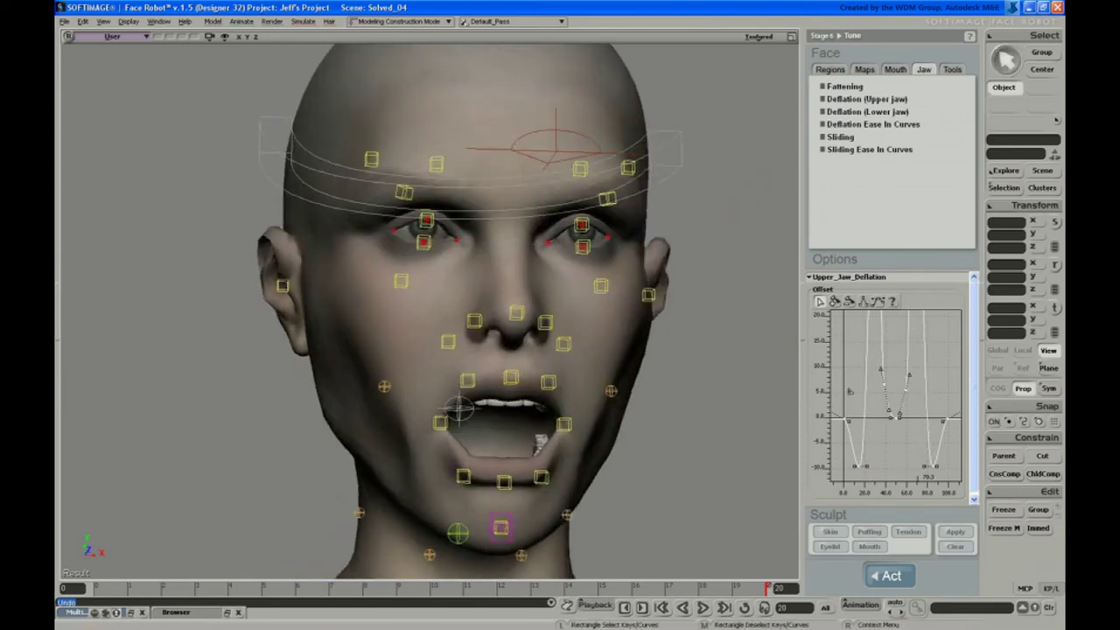
pyautogui.press('a')
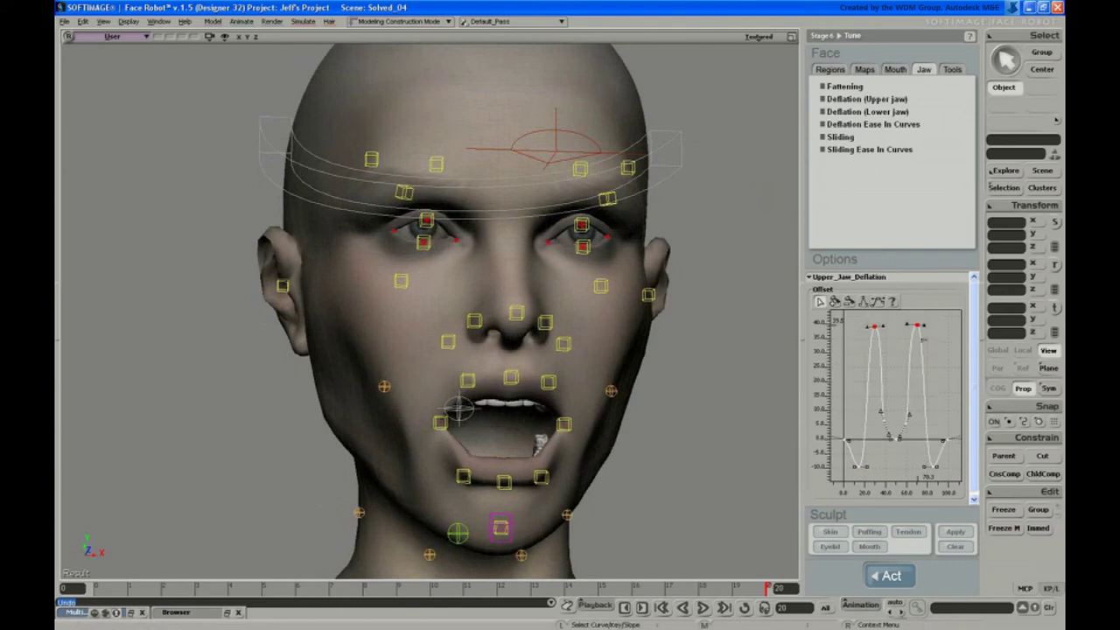
pyautogui.moveTo(917, 325); pyautogui.dragTo(920, 390)
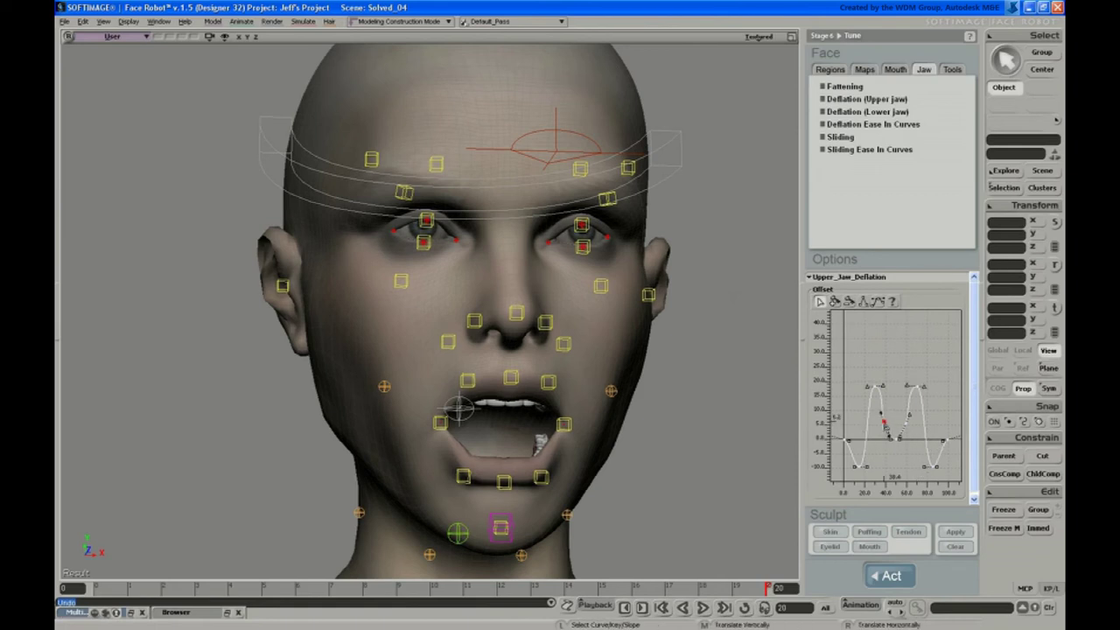
pyautogui.press('s')
pyautogui.moveTo(473, 320); pyautogui.dragTo(507, 327, button='right')
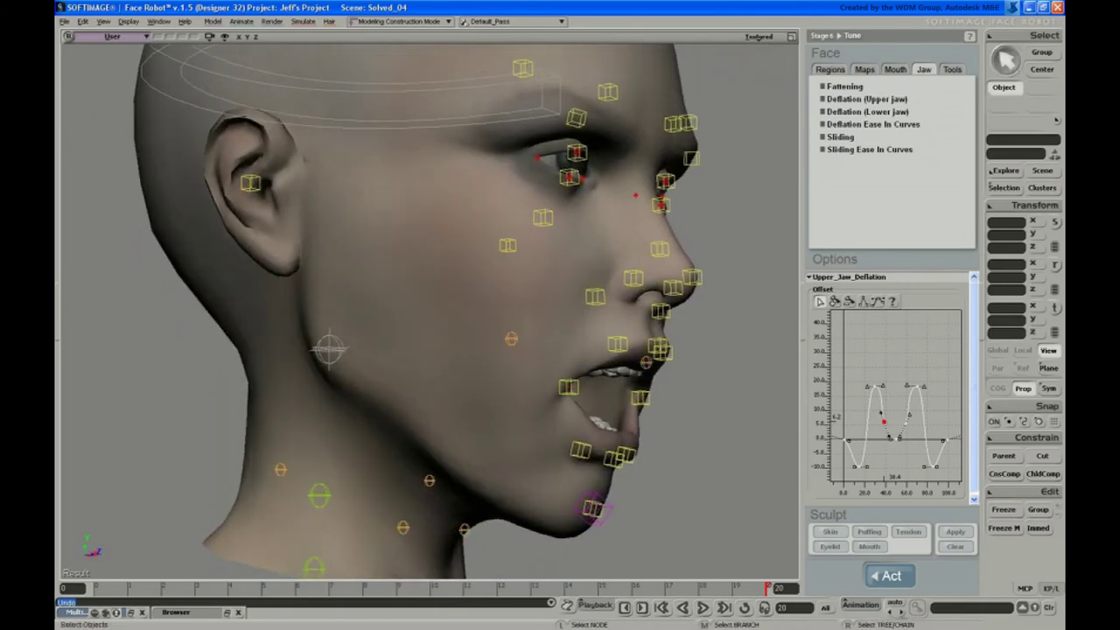
# Lower the Deflation Ease In amount to 0.135, raise it to 0.2, and examine the jawline from the side
pyautogui.click(866, 127)
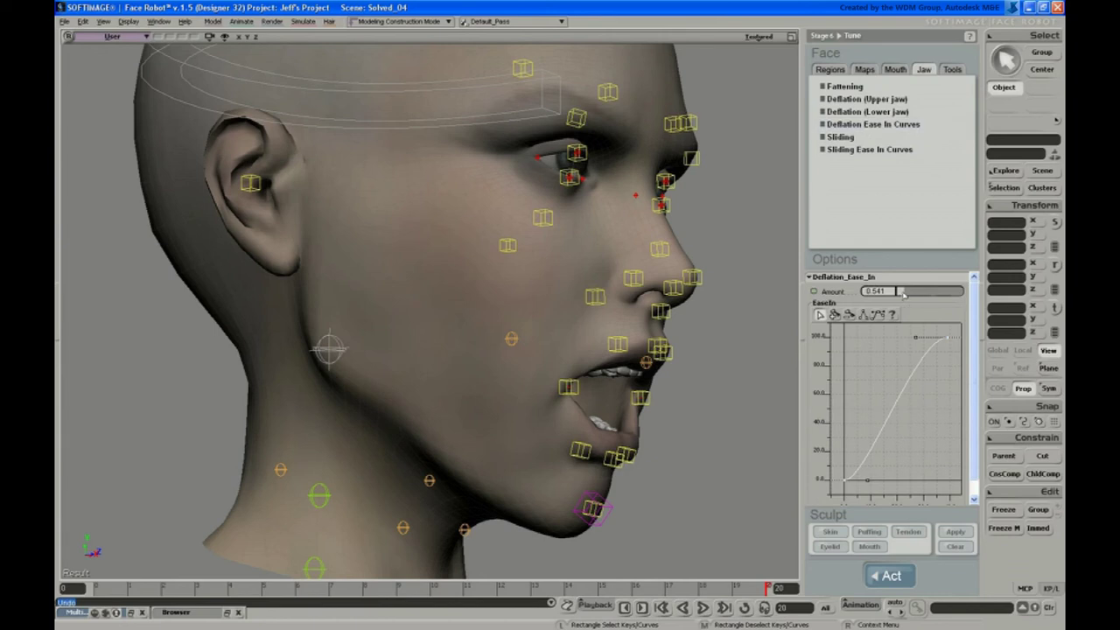
pyautogui.moveTo(903, 296); pyautogui.dragTo(900, 300)
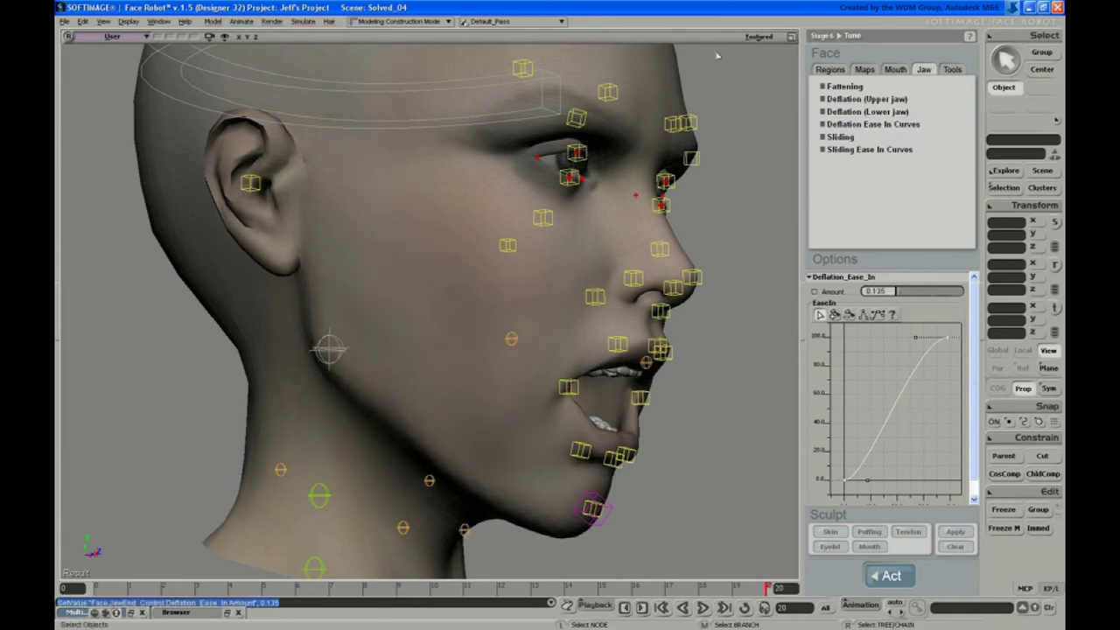
pyautogui.press('s')
pyautogui.moveTo(709, 245); pyautogui.dragTo(612, 273, button='right')
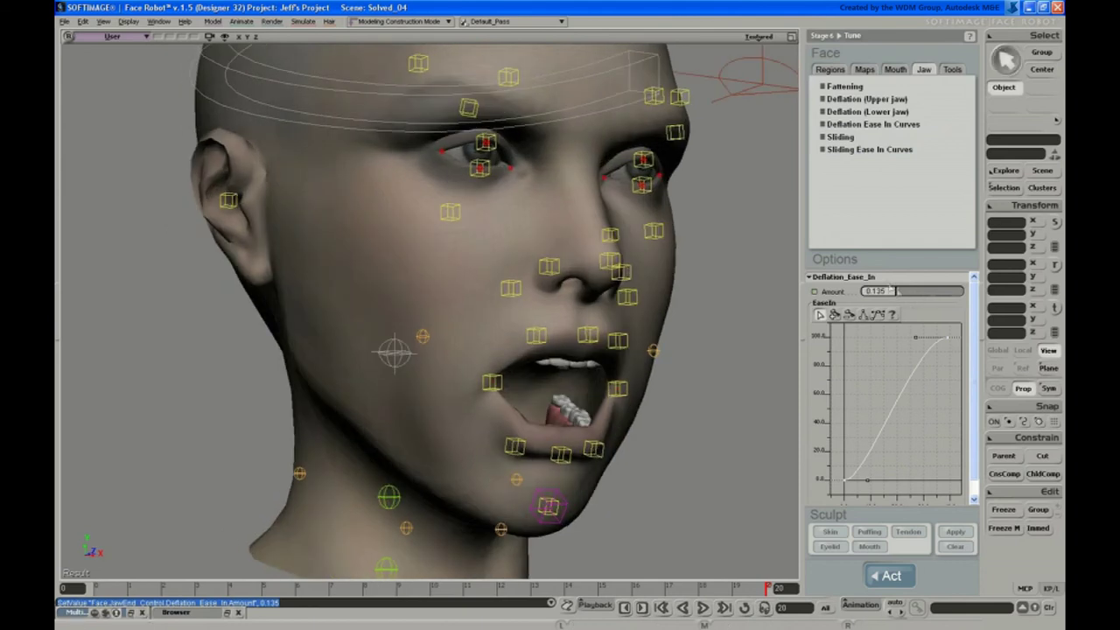
pyautogui.moveTo(905, 298); pyautogui.dragTo(910, 298)
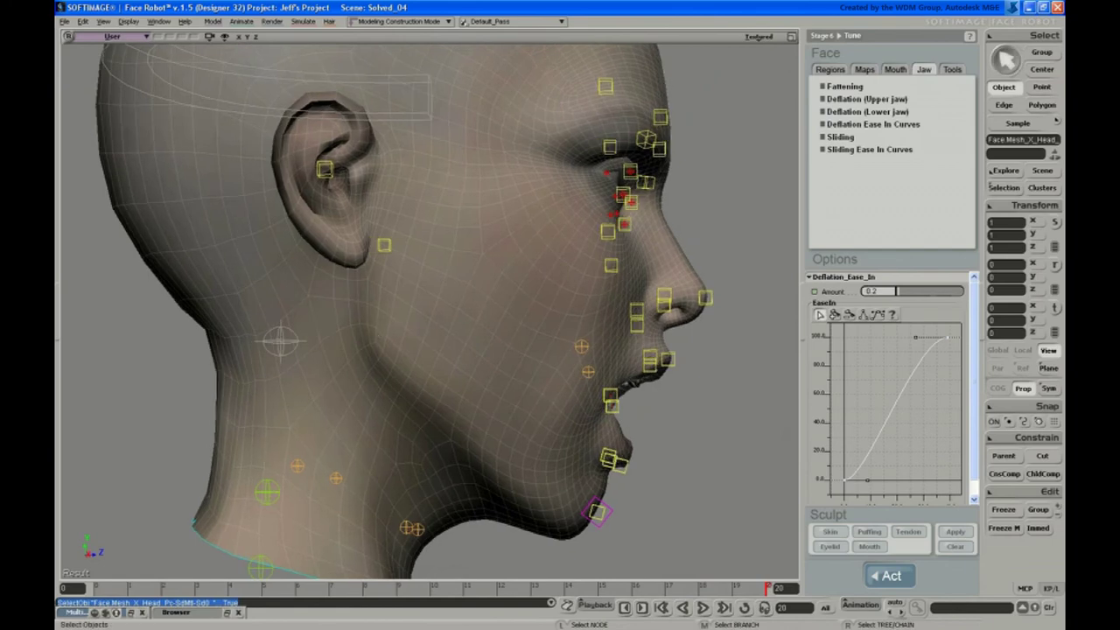
pyautogui.press('s')
pyautogui.moveTo(376, 323); pyautogui.dragTo(354, 329, button='right')
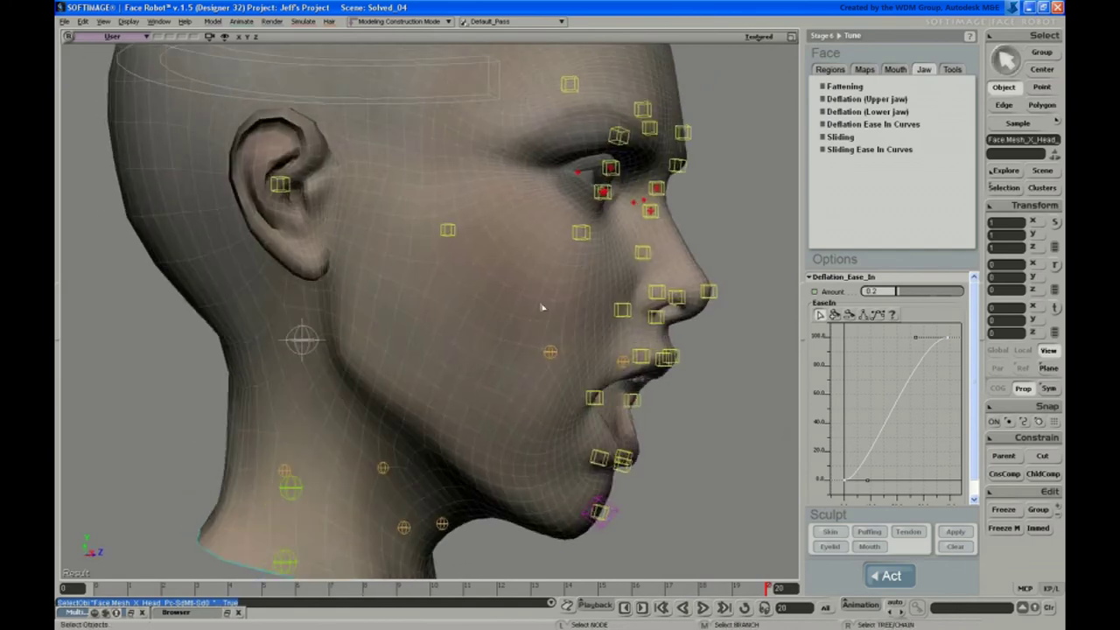
# Raise both dip keys of the lower jaw offset curve to about -6.5 and clear the head mesh selection
pyautogui.click(867, 112)
pyautogui.moveTo(847, 447); pyautogui.dragTo(928, 428)
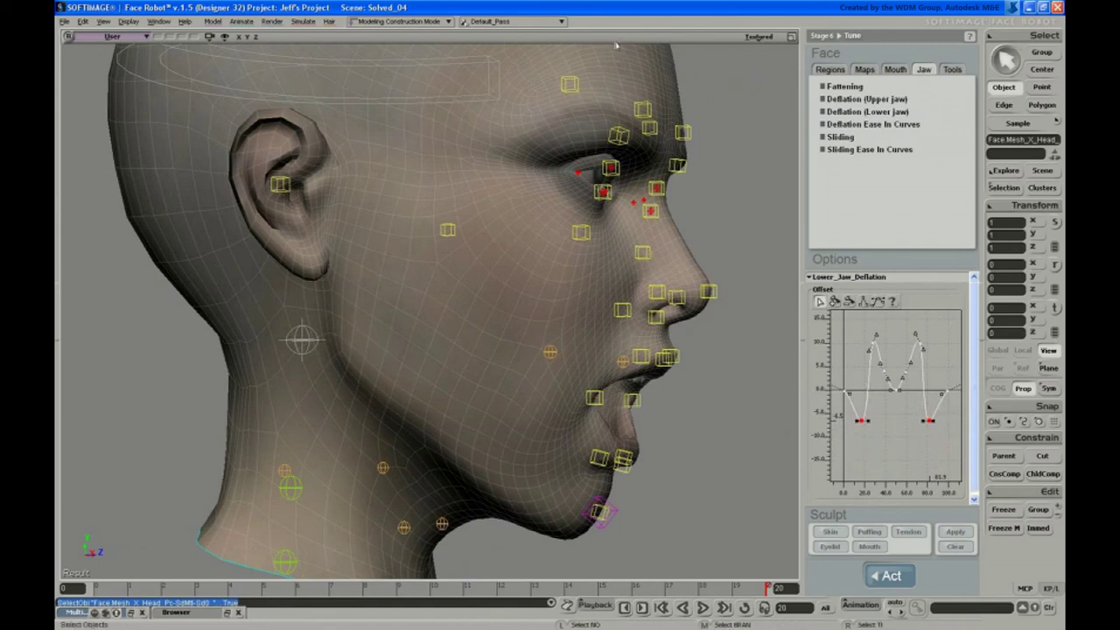
pyautogui.press('space')
pyautogui.press('s')
pyautogui.moveTo(691, 166); pyautogui.dragTo(625, 168, button='right')
pyautogui.click(696, 256)
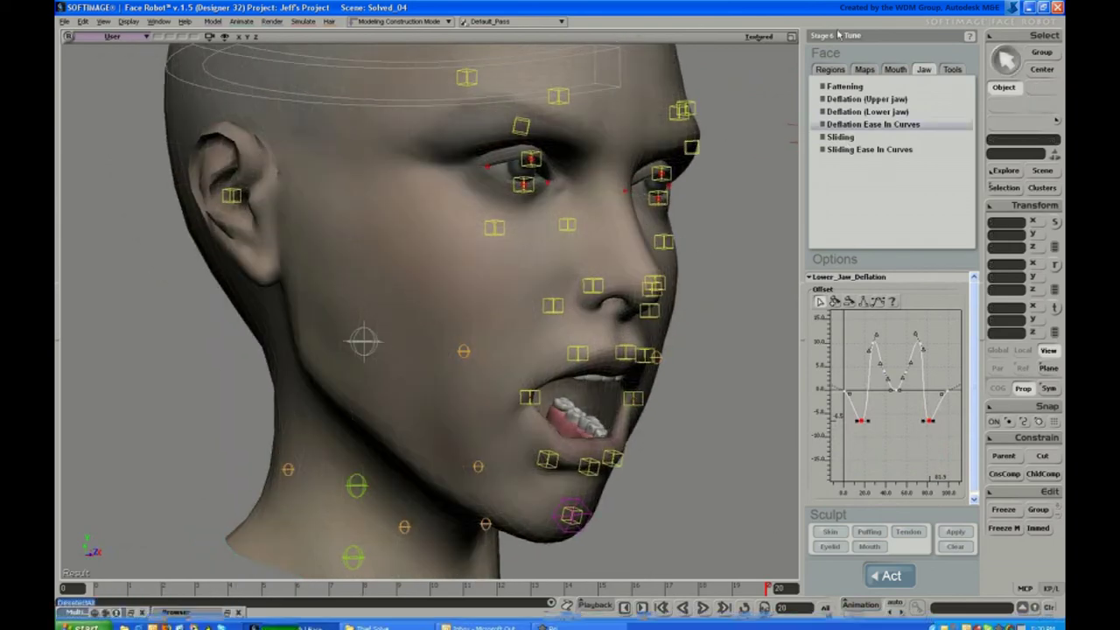
# Set the Deflation Ease In amount to 0.495 and scrub the timeline to check the jaw opening and closing
pyautogui.click(866, 124)
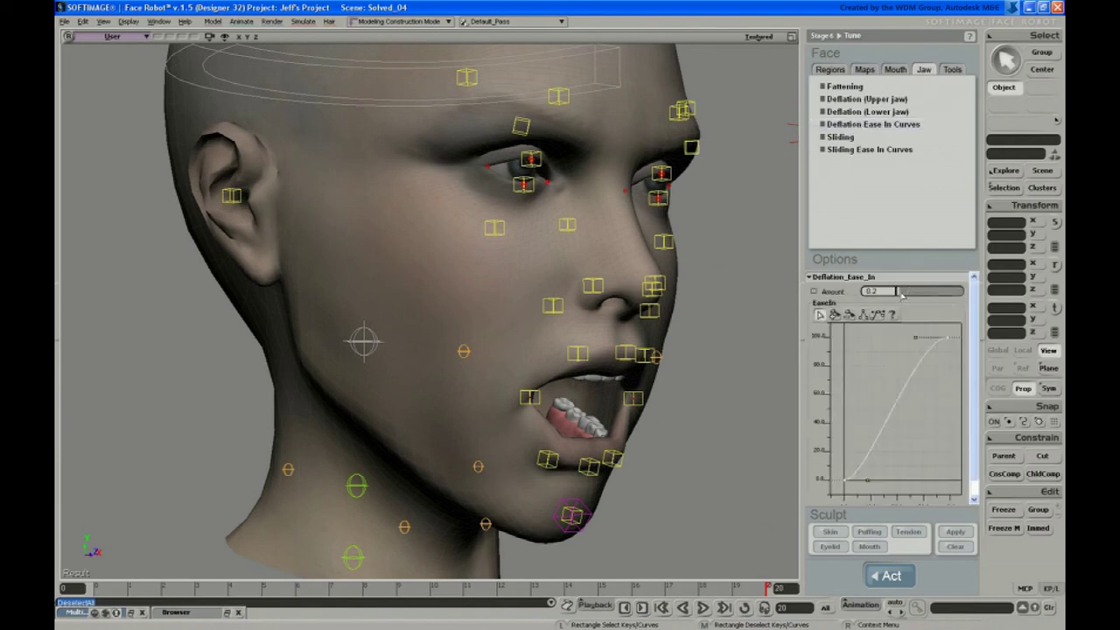
pyautogui.moveTo(903, 295); pyautogui.dragTo(906, 293)
pyautogui.moveTo(733, 587); pyautogui.dragTo(768, 588)
pyautogui.moveTo(698, 589); pyautogui.dragTo(754, 620)
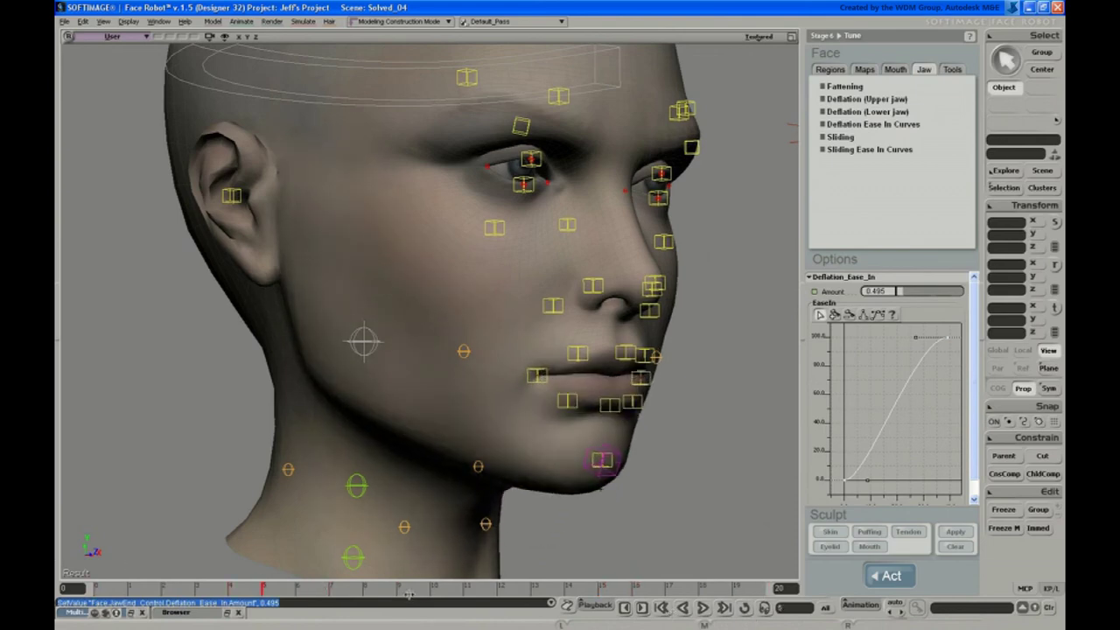
pyautogui.moveTo(532, 427); pyautogui.dragTo(425, 506, button='right')
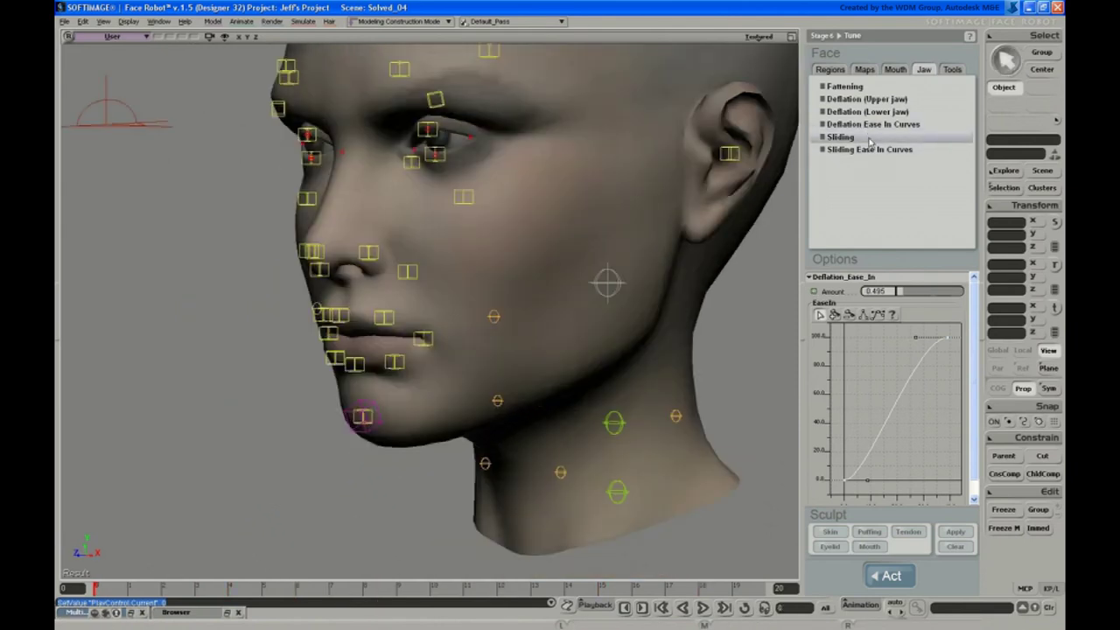
# Open the Sliding Ease In Curves options and show the open jaw at frame 20 in a close side view
pyautogui.click(868, 138)
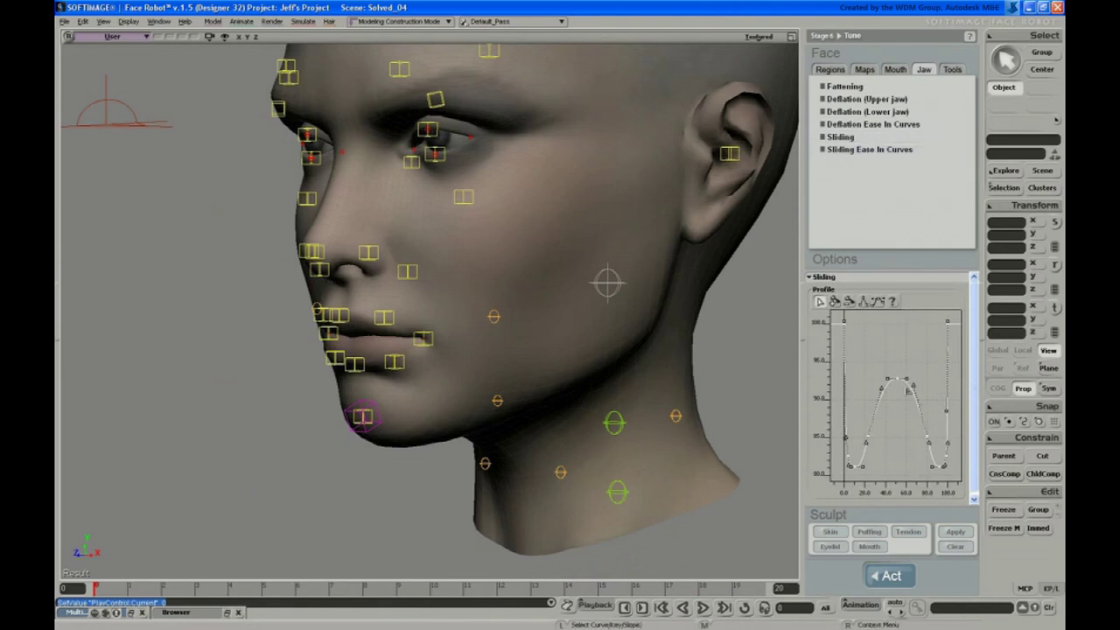
pyautogui.click(870, 149)
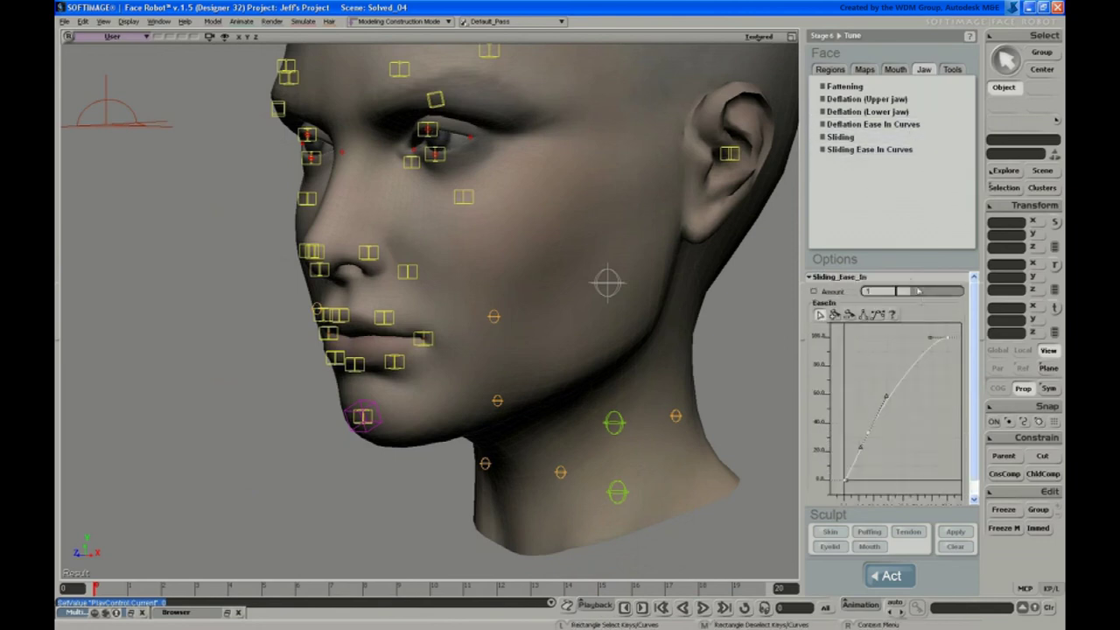
pyautogui.moveTo(663, 157); pyautogui.dragTo(623, 267, button='right')
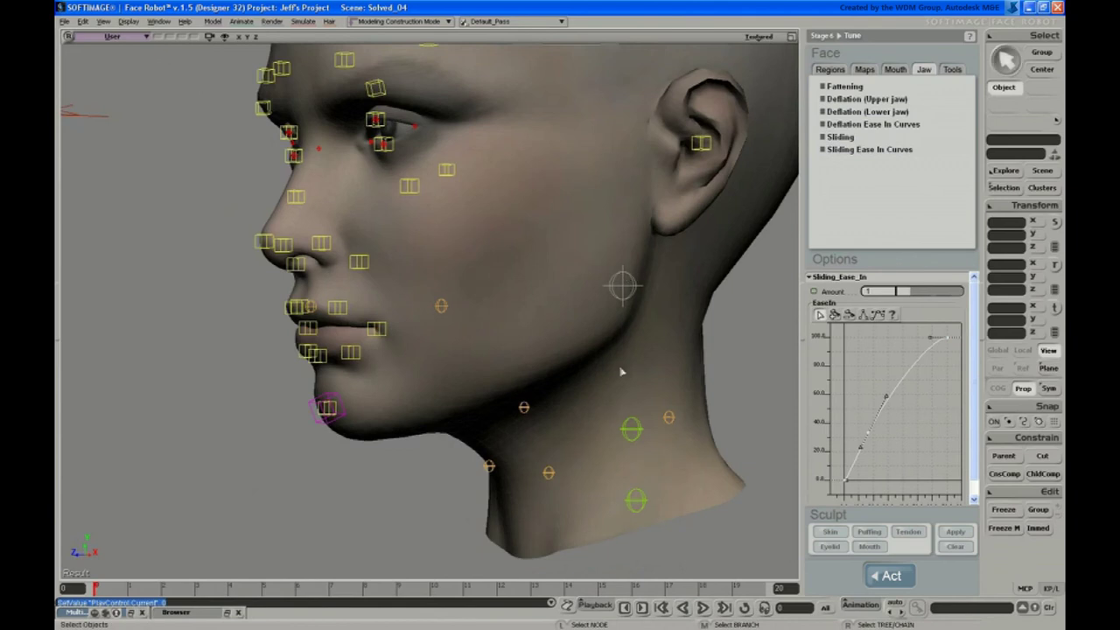
pyautogui.moveTo(608, 585); pyautogui.dragTo(768, 585)
pyautogui.press('s')
pyautogui.moveTo(623, 395); pyautogui.dragTo(529, 413, button='middle')
pyautogui.moveTo(529, 413); pyautogui.dragTo(537, 393, button='right')
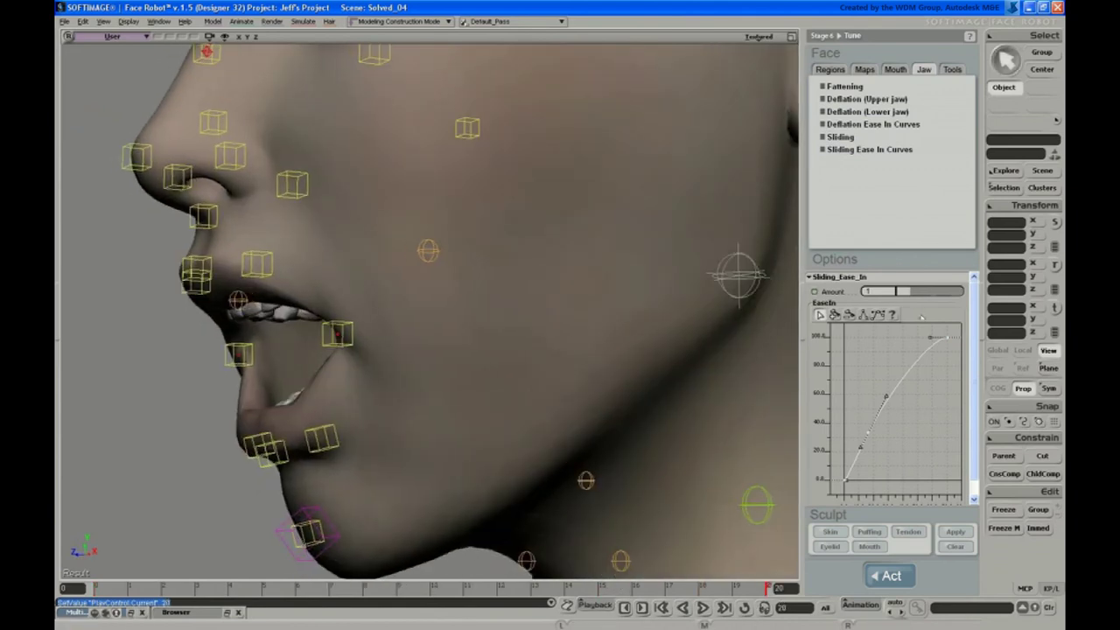
# Try lowering the Sliding Ease In amount to about 0.225, undo it, and view the mouth from another angle
pyautogui.moveTo(902, 297)
pyautogui.mouseDown()
pyautogui.moveTo(921, 300)
pyautogui.moveTo(900, 306)
pyautogui.moveTo(911, 304)
pyautogui.mouseUp()
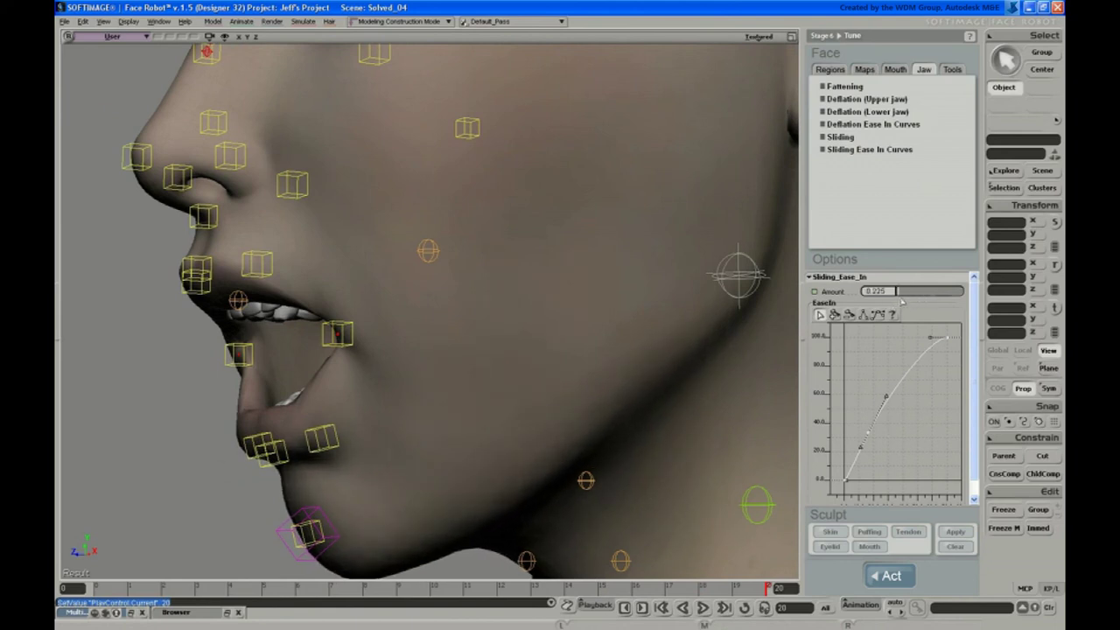
pyautogui.hotkey('ctrl', 'z')
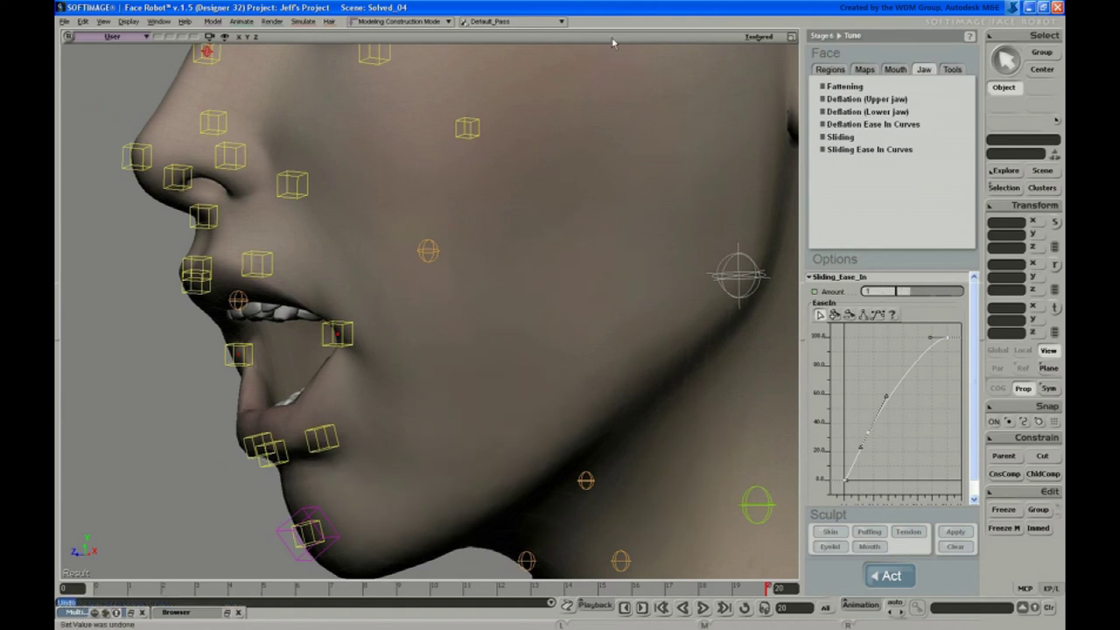
pyautogui.press('s')
pyautogui.moveTo(575, 252); pyautogui.dragTo(575, 232, button='right')
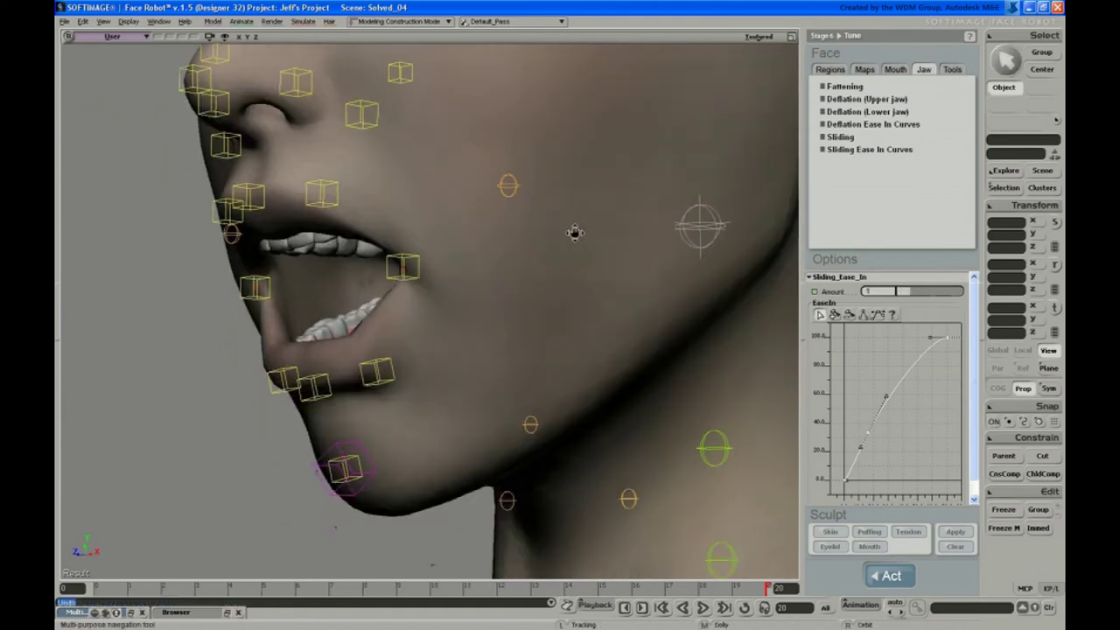
# Review the Sliding profile curve against the open jaw and return to the Sliding Ease In Curves options
pyautogui.click(889, 140)
pyautogui.moveTo(633, 317); pyautogui.dragTo(588, 252, button='right')
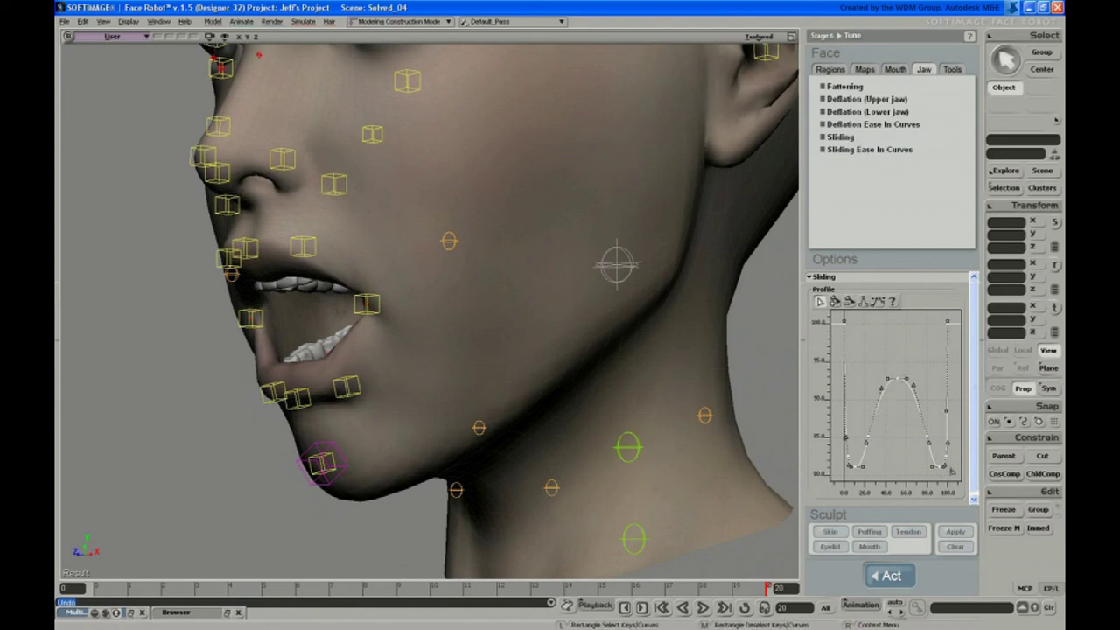
pyautogui.click(862, 143)
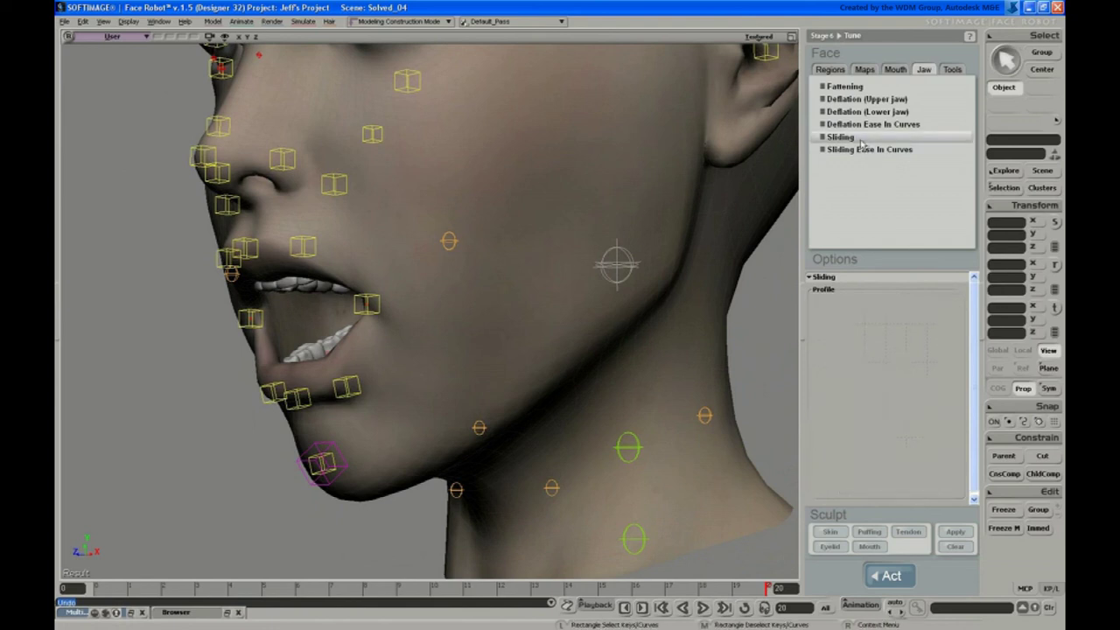
pyautogui.click(863, 150)
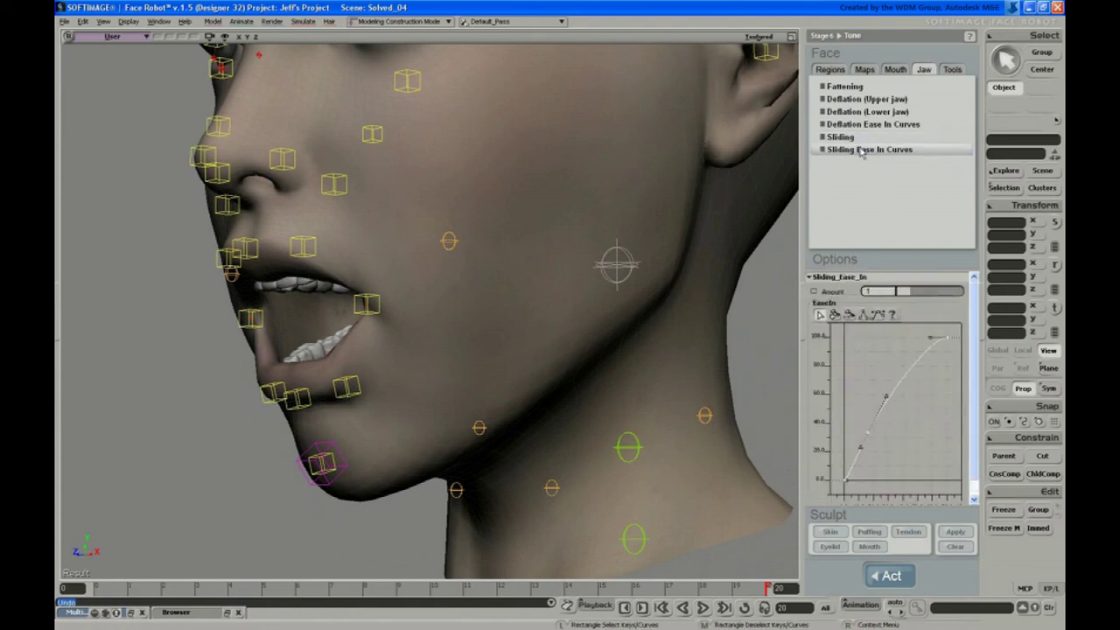